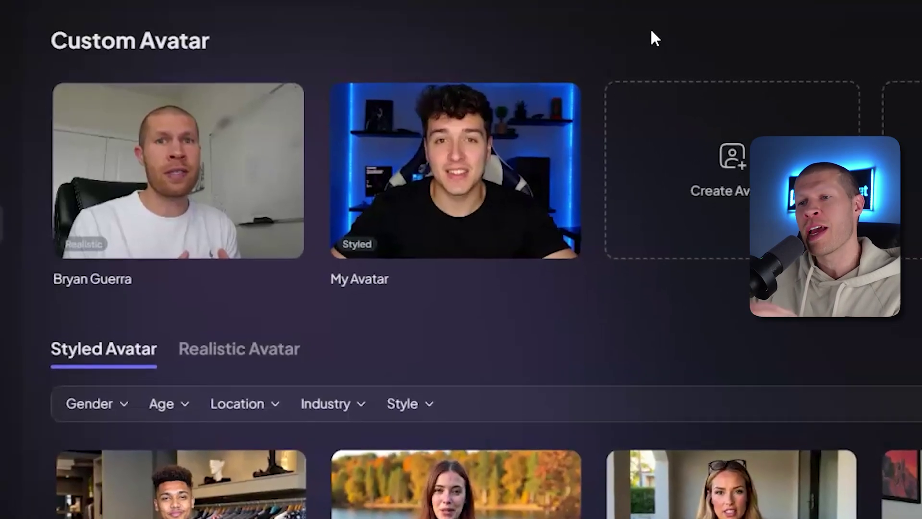
- Look over the two custom avatars and the gallery of stock avatars below them
left_click(221, 144)
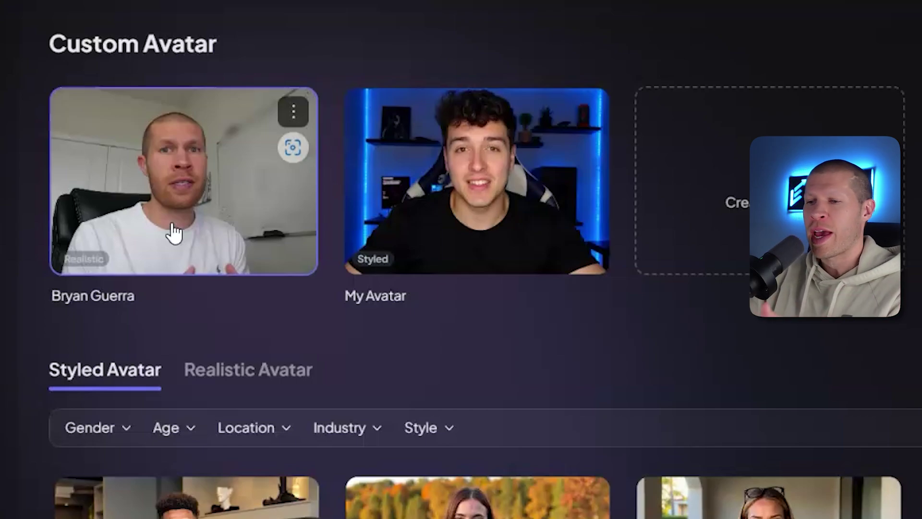
left_click(518, 190)
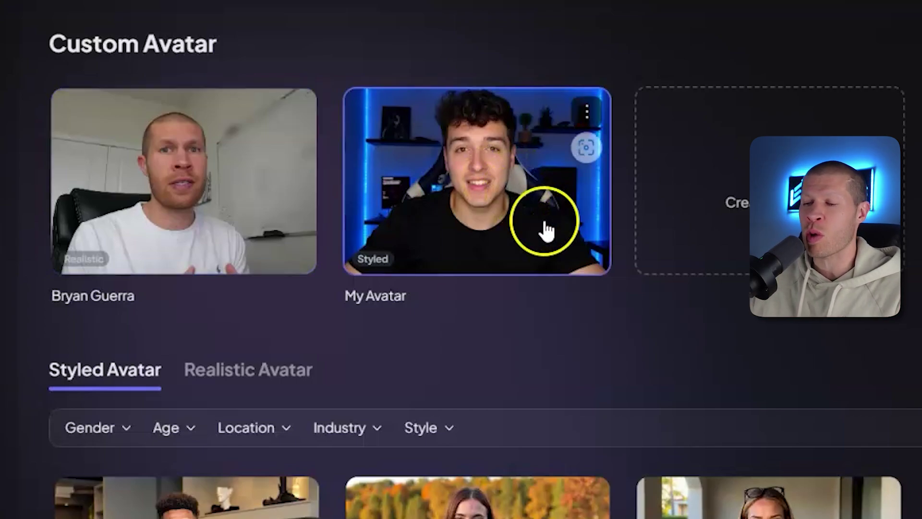
scroll(546, 231, "down", 10)
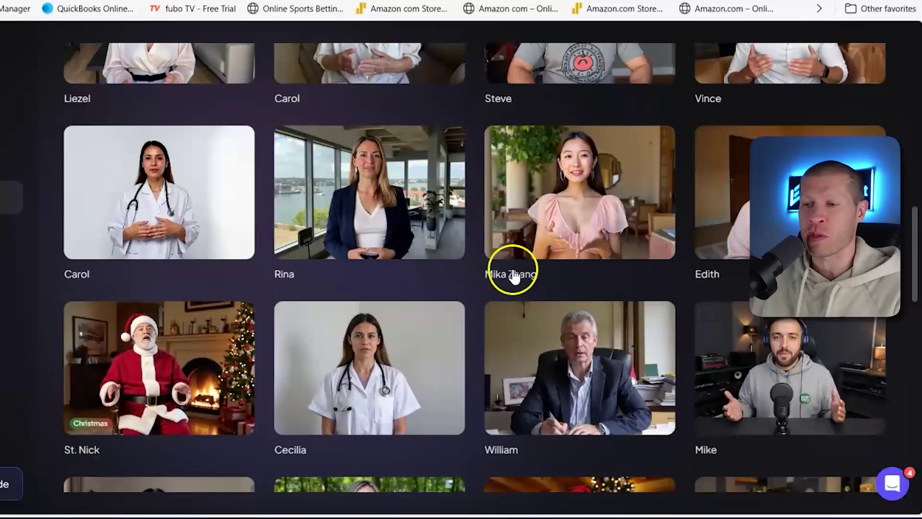
scroll(513, 276, "up", 10)
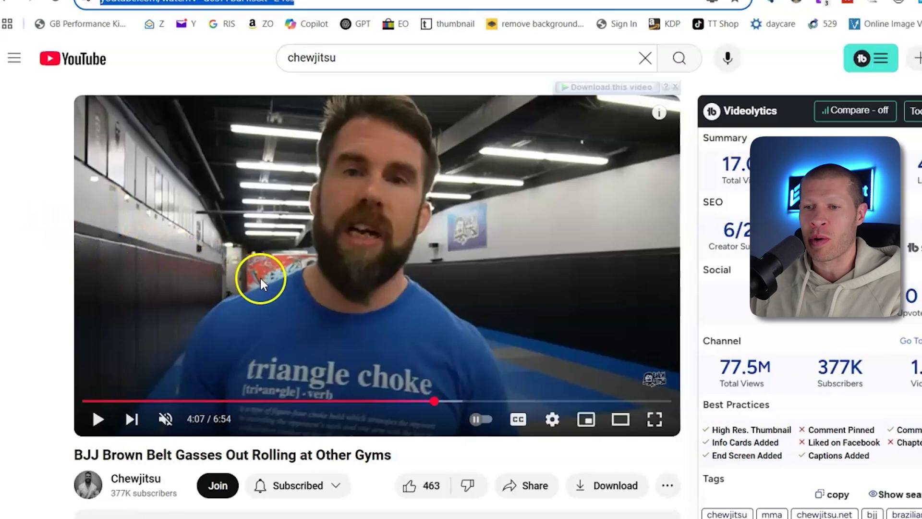
- Play the "BJJ Brown Belt Gasses Out Rolling at Other Gyms" video on YouTube and open the Chewjitsu channel's videos
left_click(317, 287)
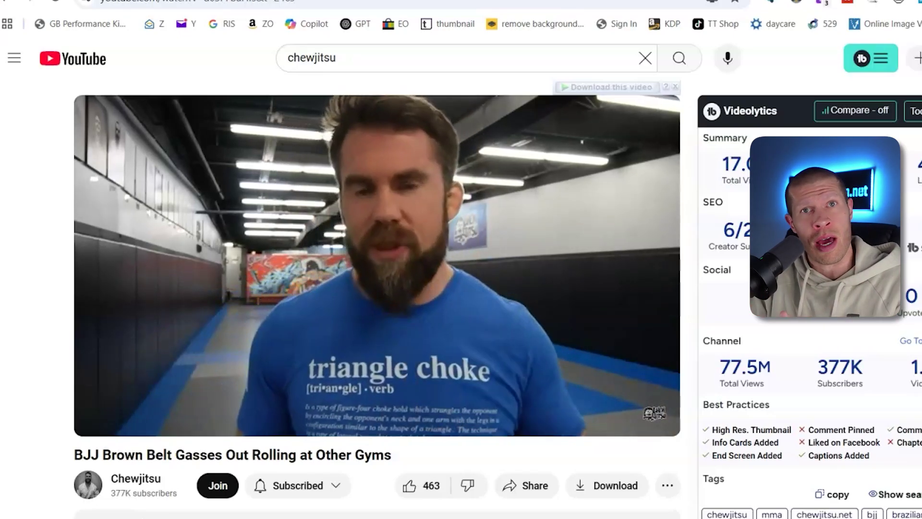
scroll(299, 267, "down", 1)
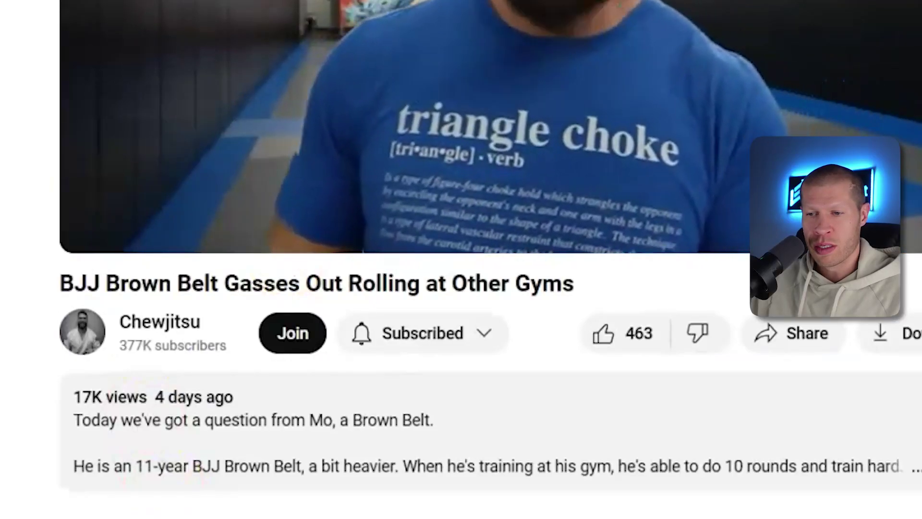
left_click(134, 323)
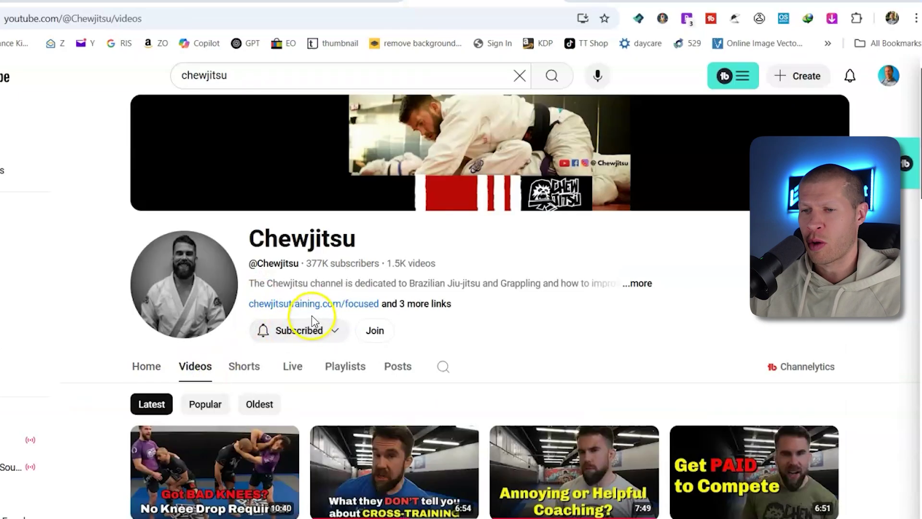
- Examine the titles, thumbnails and topics of the latest videos on the Chewjitsu channel
scroll(308, 337, "down", 3)
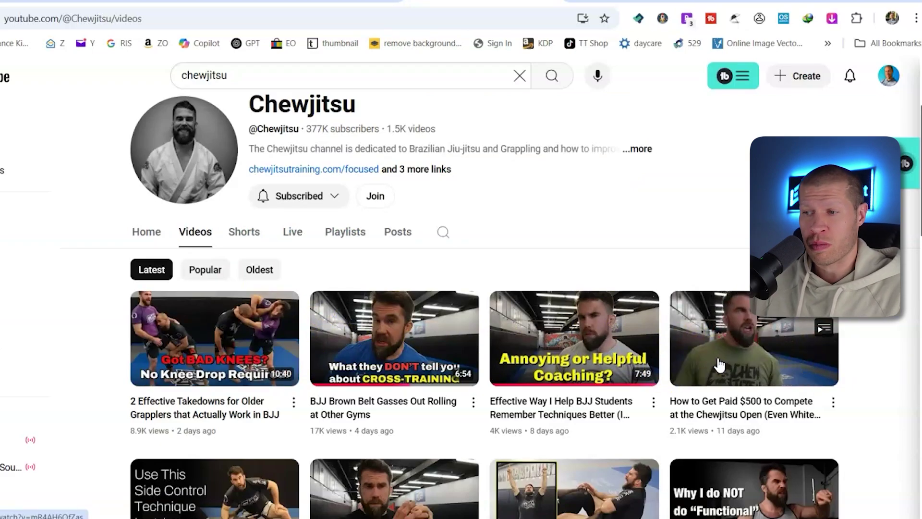
left_click(259, 140)
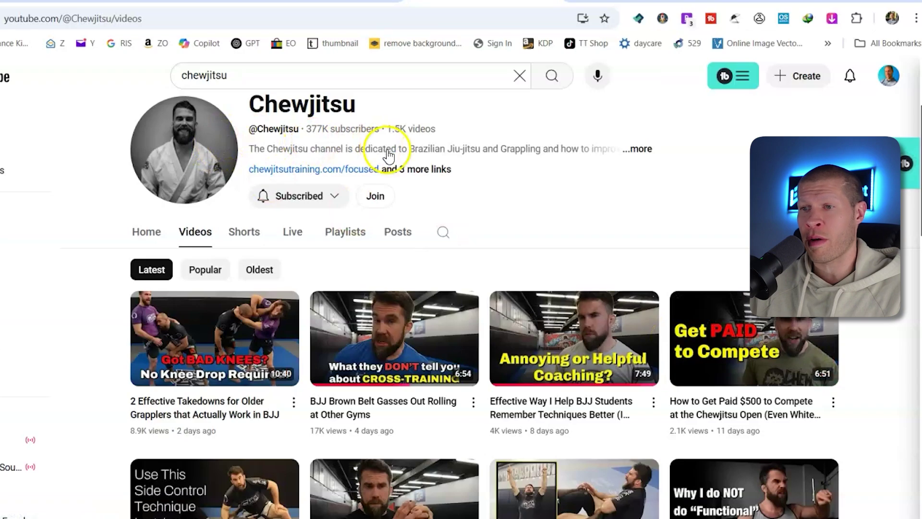
scroll(263, 212, "down", 4)
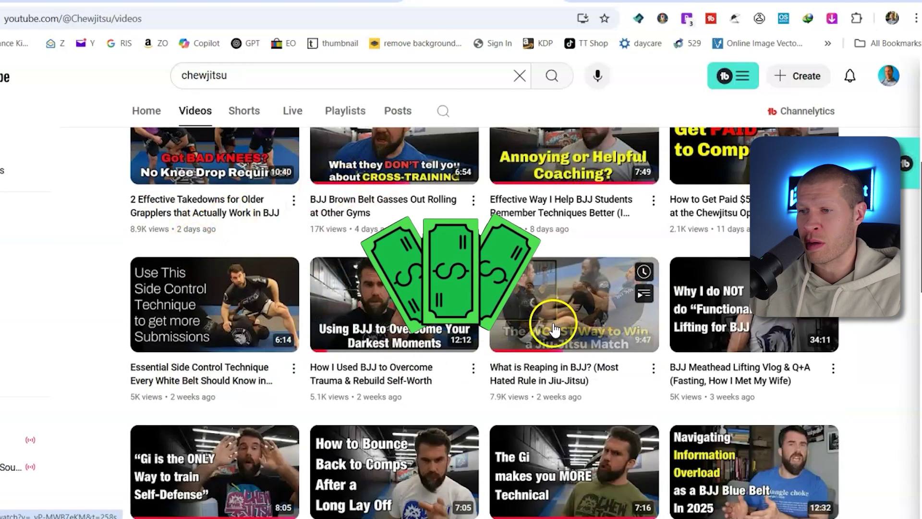
scroll(716, 317, "down", 4)
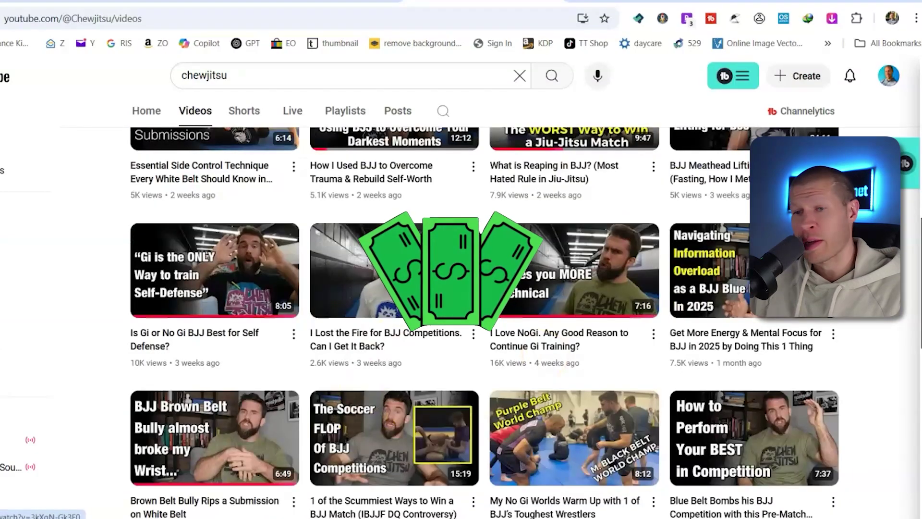
scroll(415, 288, "up", 6)
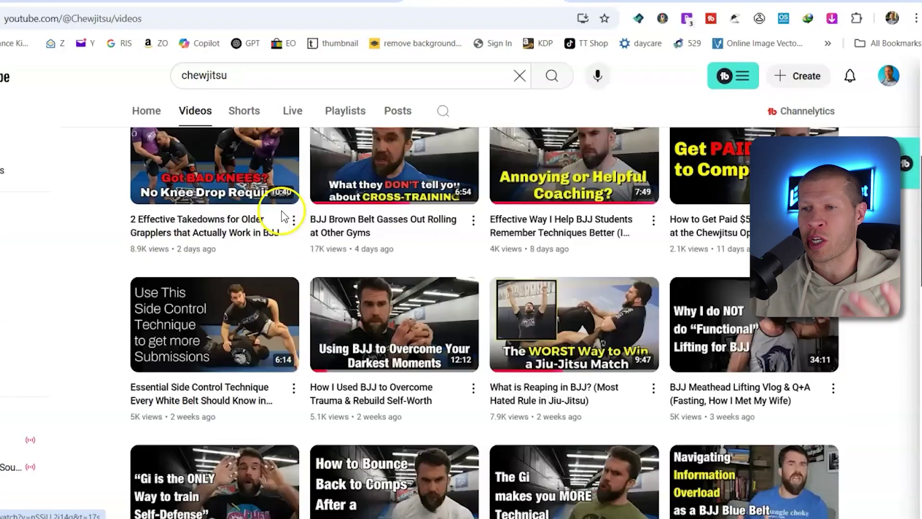
- Watch the opening of the video "4 Beginner Jiu Jitsu Concepts-White Belts Must Watch" and pause it
left_click(204, 141)
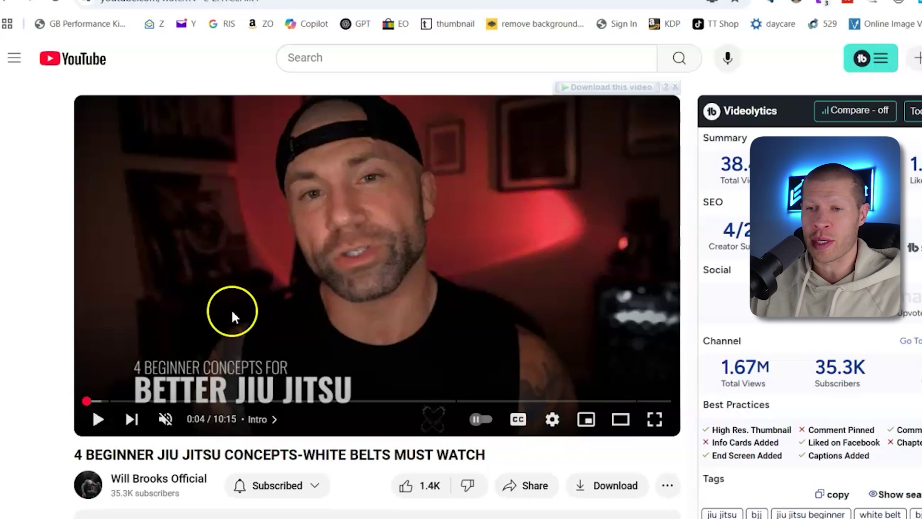
left_click(232, 312)
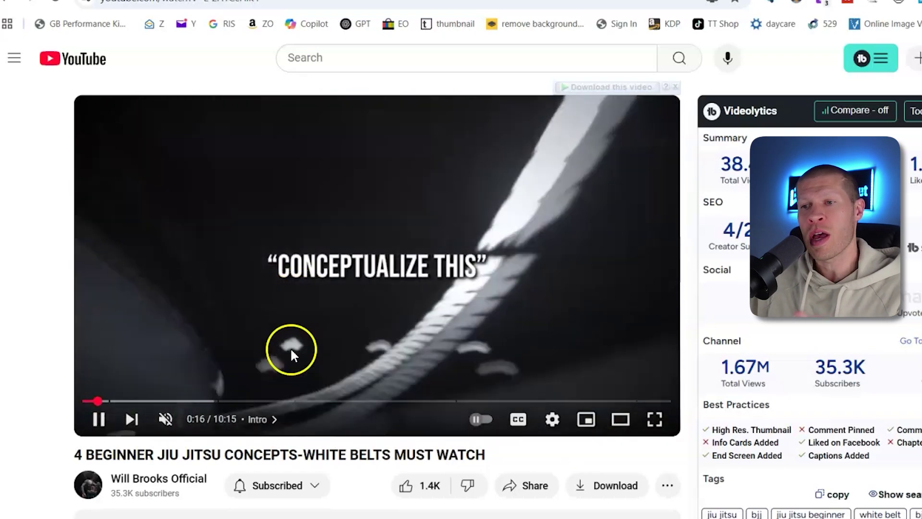
key("space")
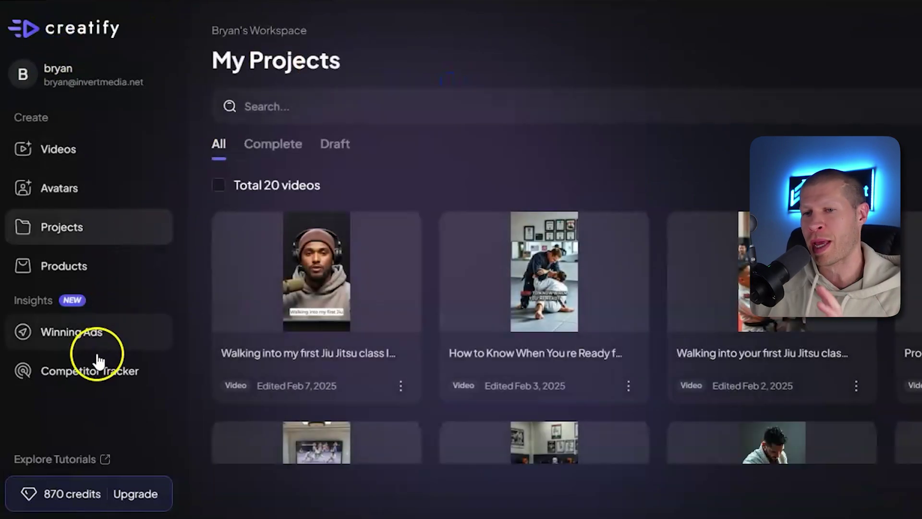
- Switch to Creatify and open the AI Shorts tool among the popular tools on its home page
left_click(68, 79)
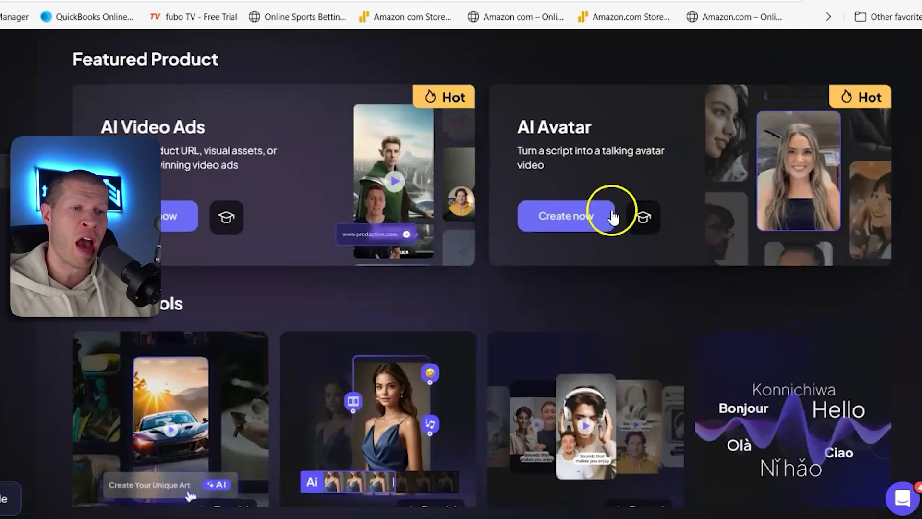
scroll(145, 345, "down", 2)
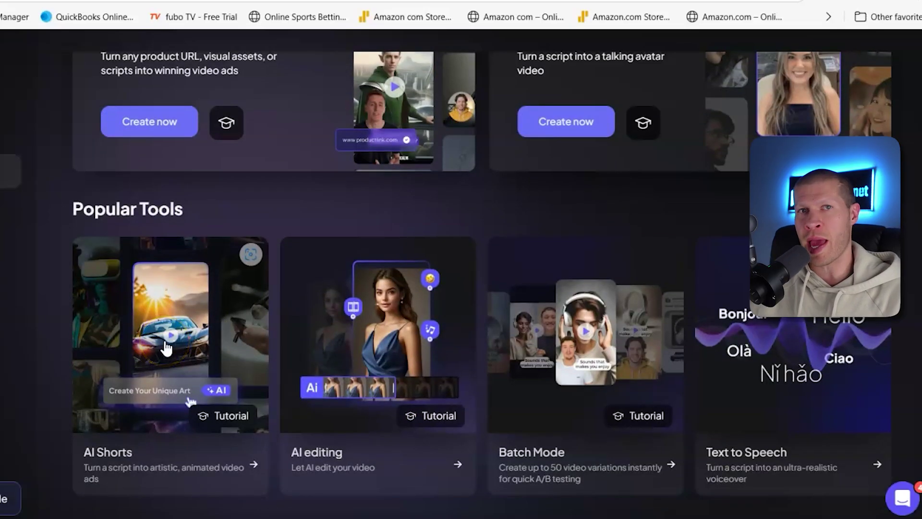
left_click(166, 347)
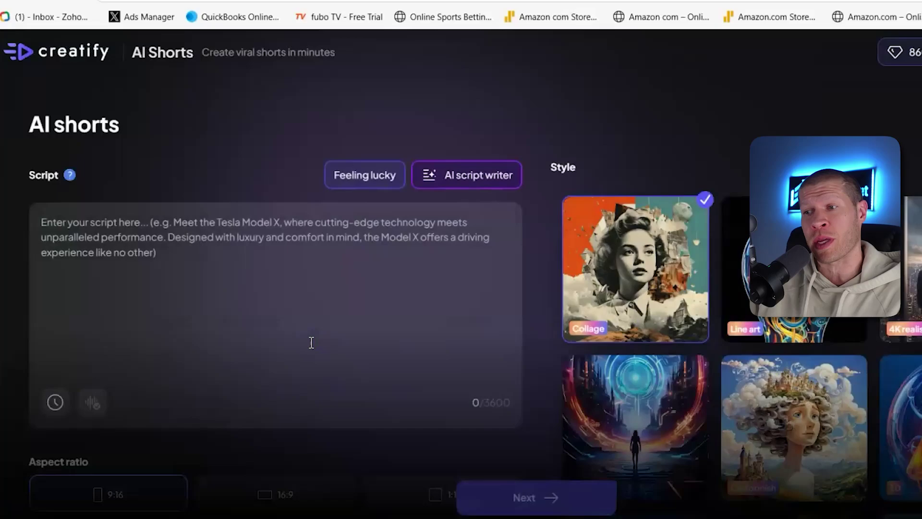
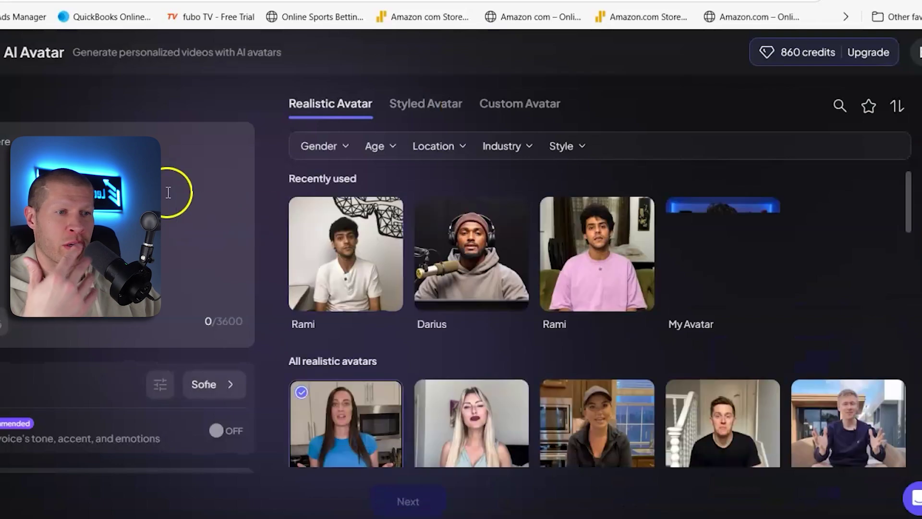
- View the custom avatars and the realistic avatars available in the AI Avatar tool
left_click(238, 202)
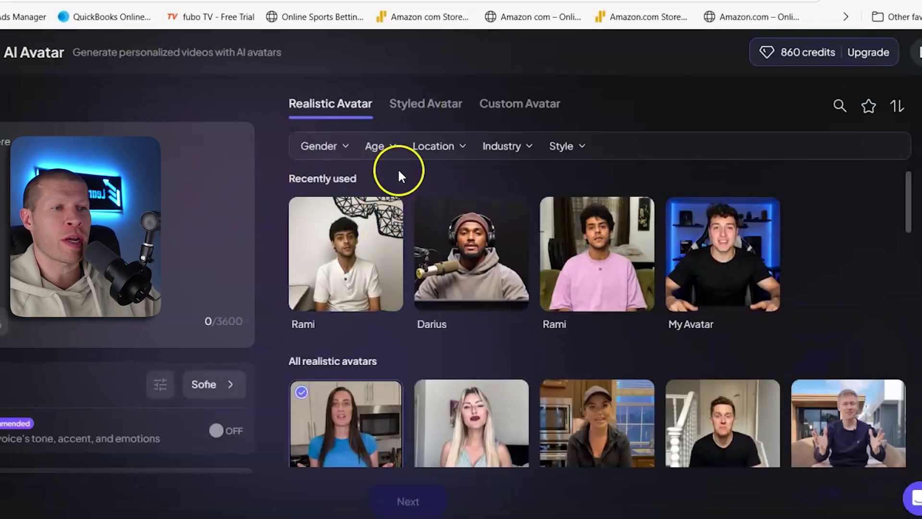
left_click(499, 110)
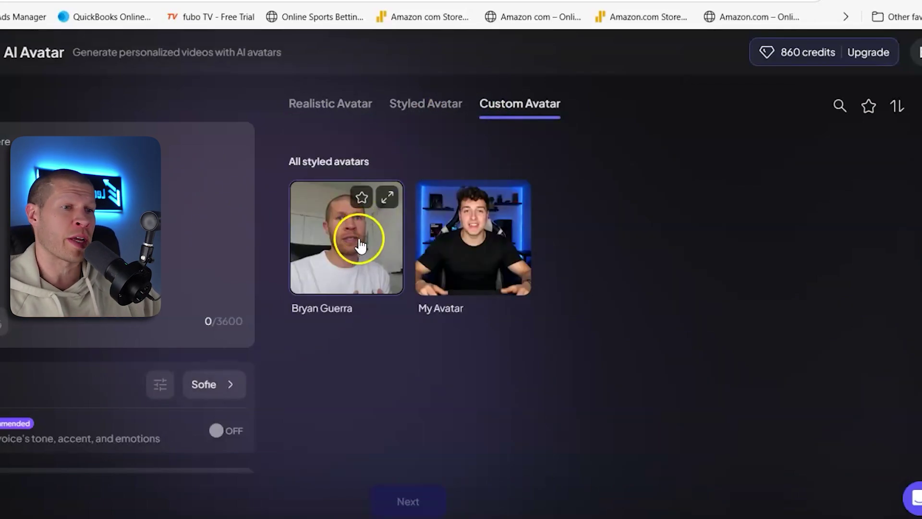
left_click(350, 107)
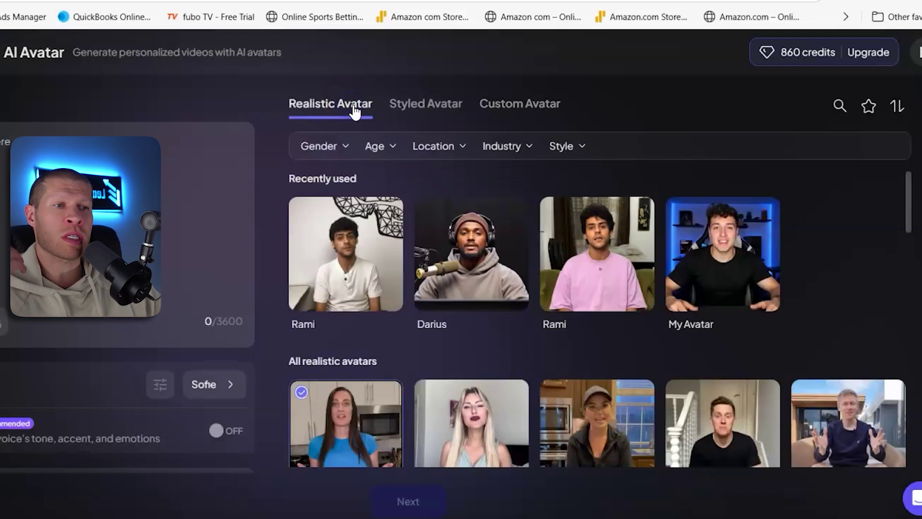
- Show the styled avatars and examine them for a presenter that suits the video
left_click(414, 107)
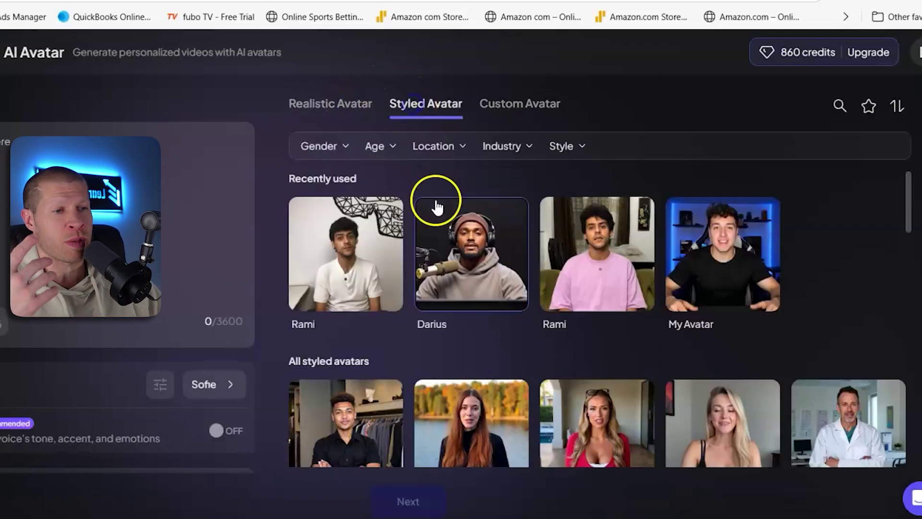
scroll(514, 231, "down", 10)
scroll(565, 307, "down", 8)
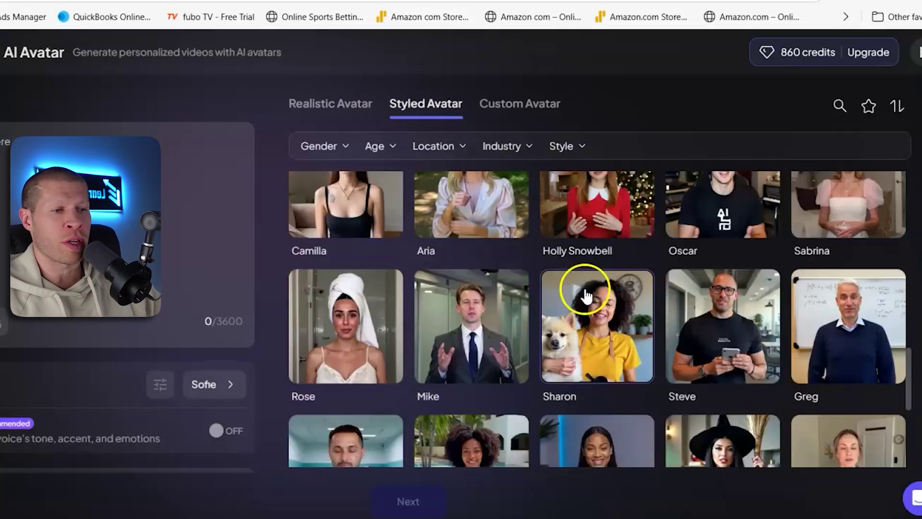
scroll(490, 325, "up", 1)
scroll(500, 314, "up", 5)
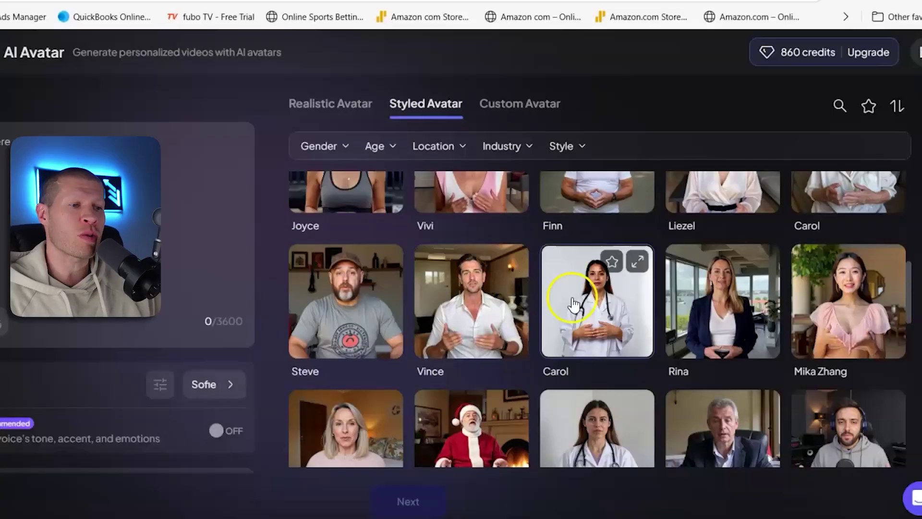
scroll(573, 304, "down", 6)
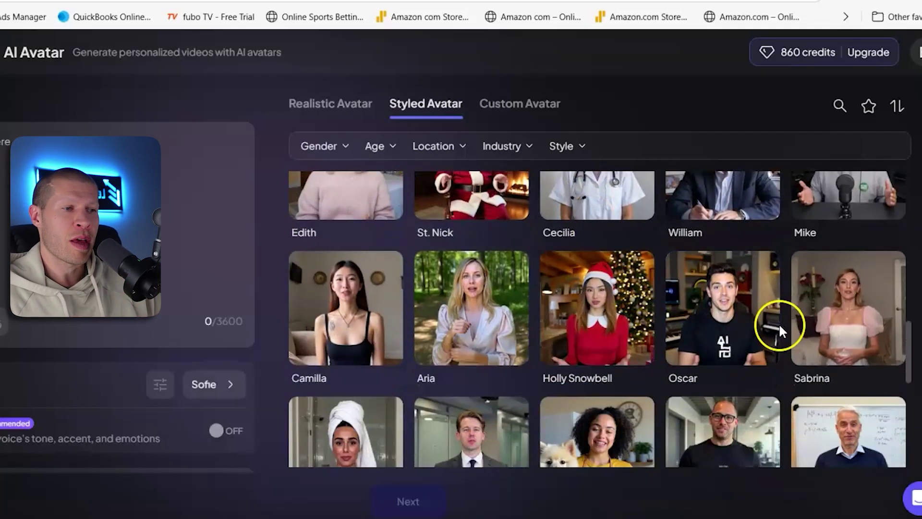
mouse_move(742, 330)
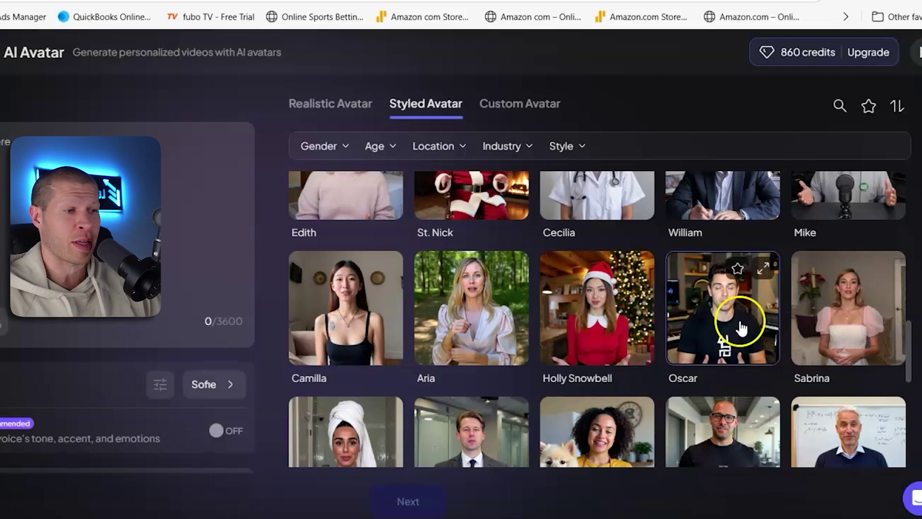
scroll(741, 324, "down", 2)
scroll(737, 372, "down", 3)
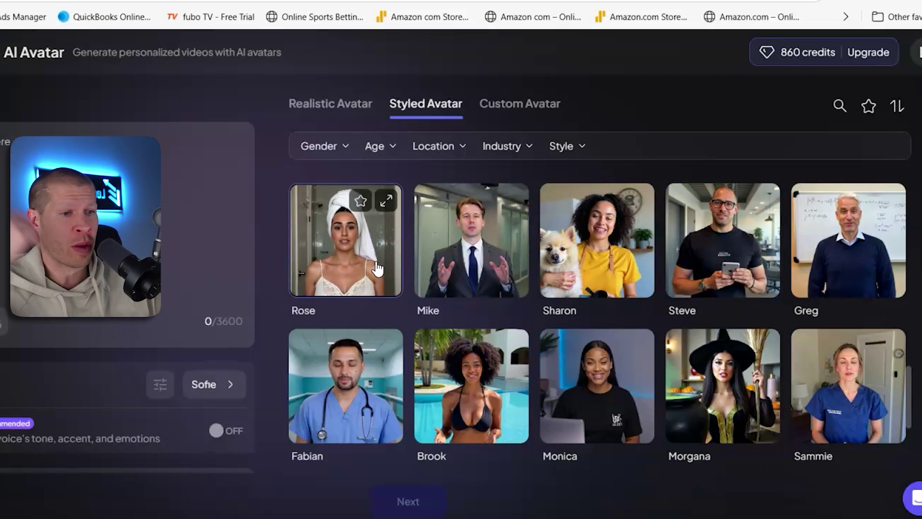
scroll(479, 264, "down", 3)
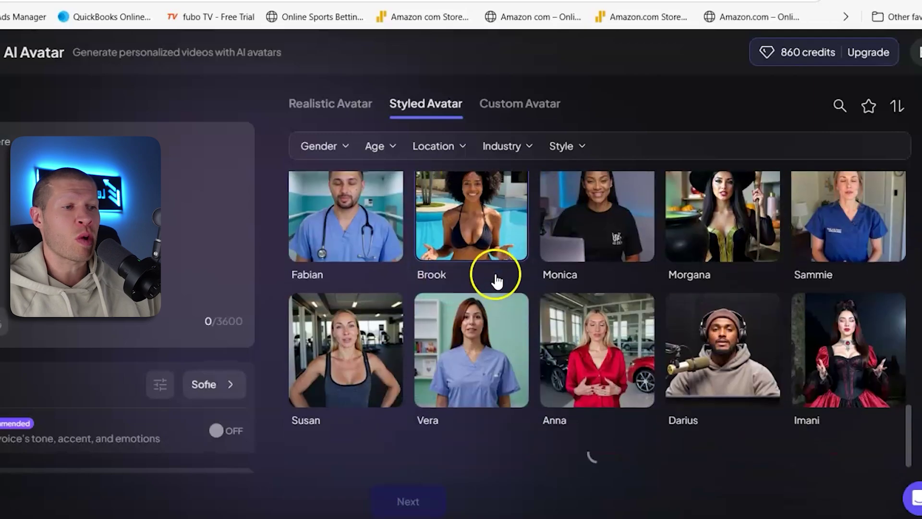
scroll(529, 290, "down", 5)
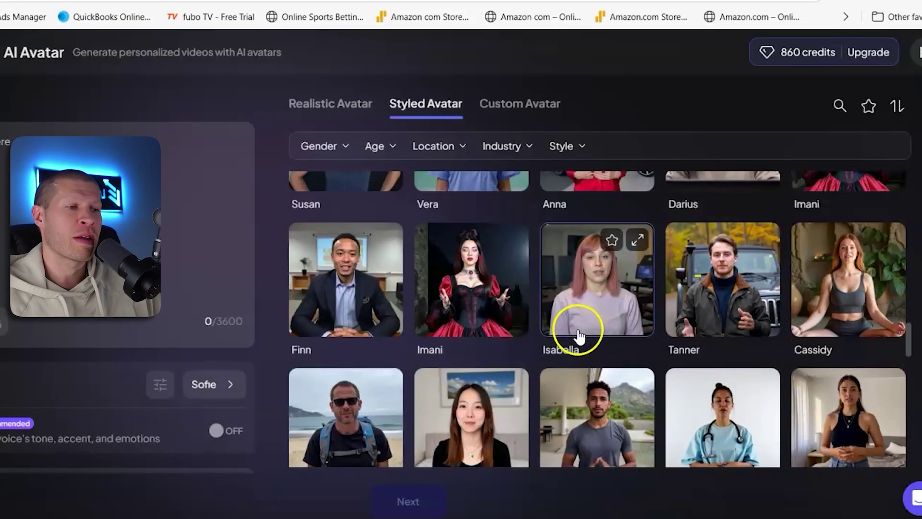
scroll(643, 307, "up", 3)
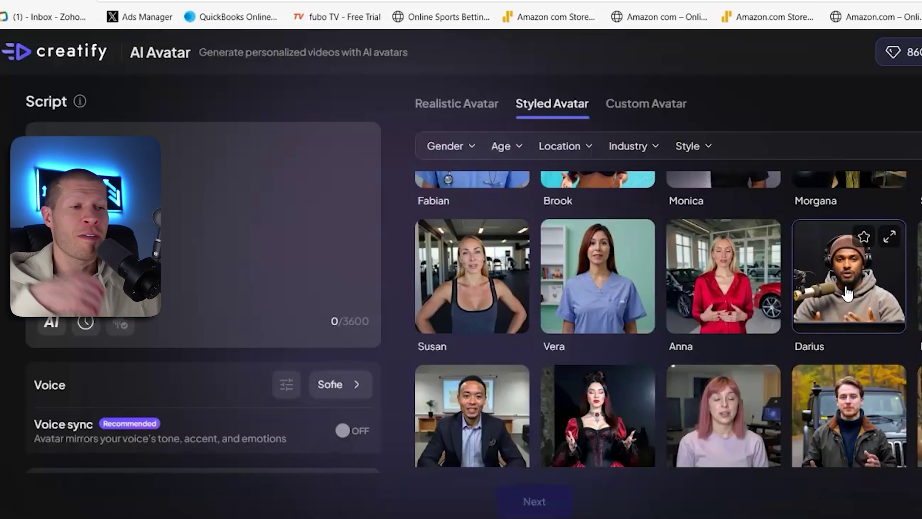
- Select the styled avatar Darius with the podcast microphone and play its enlarged preview from the beginning
left_click(848, 293)
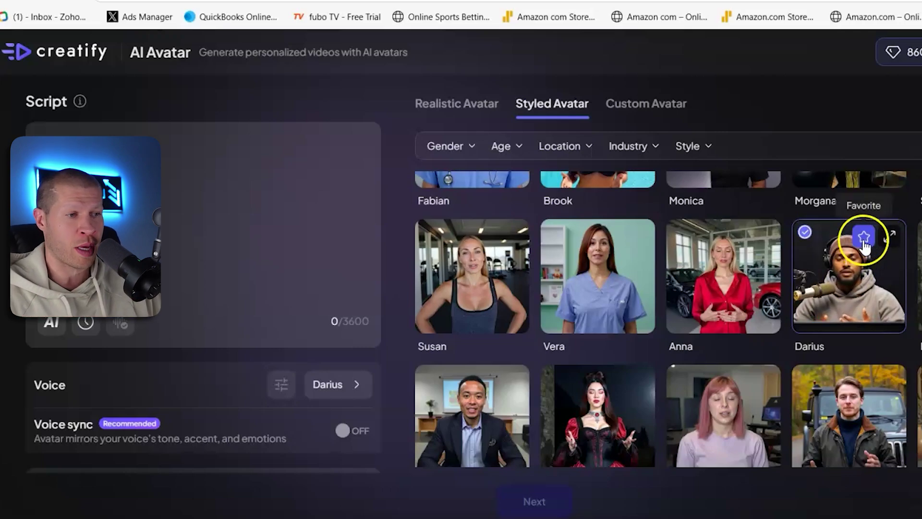
left_click(889, 236)
left_click(387, 475)
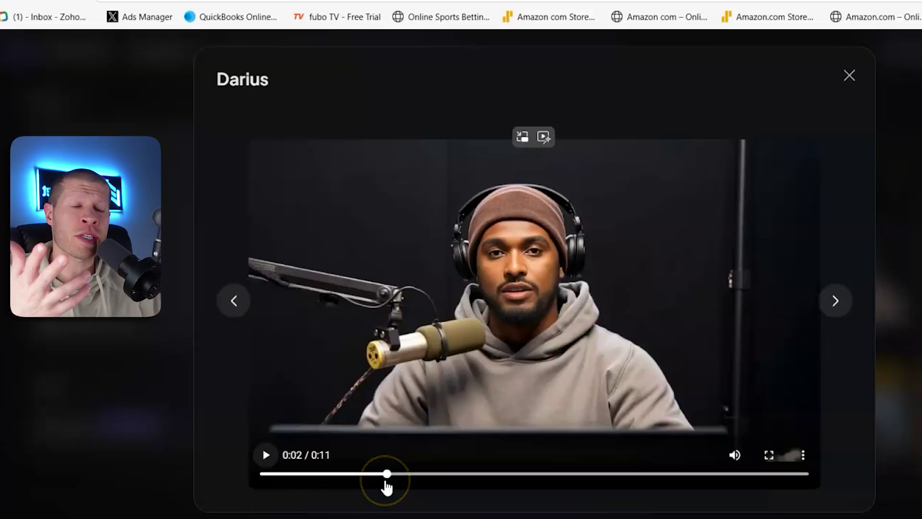
left_click_drag(386, 481, 262, 472)
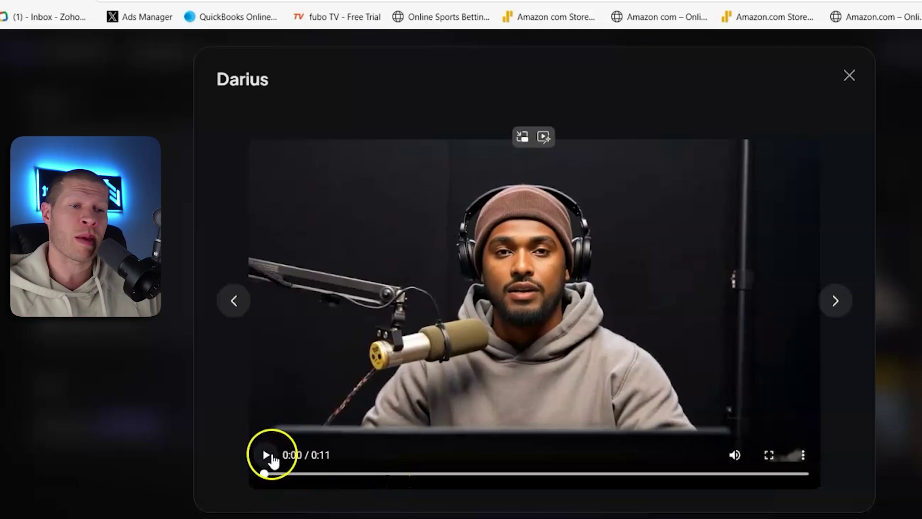
left_click(268, 456)
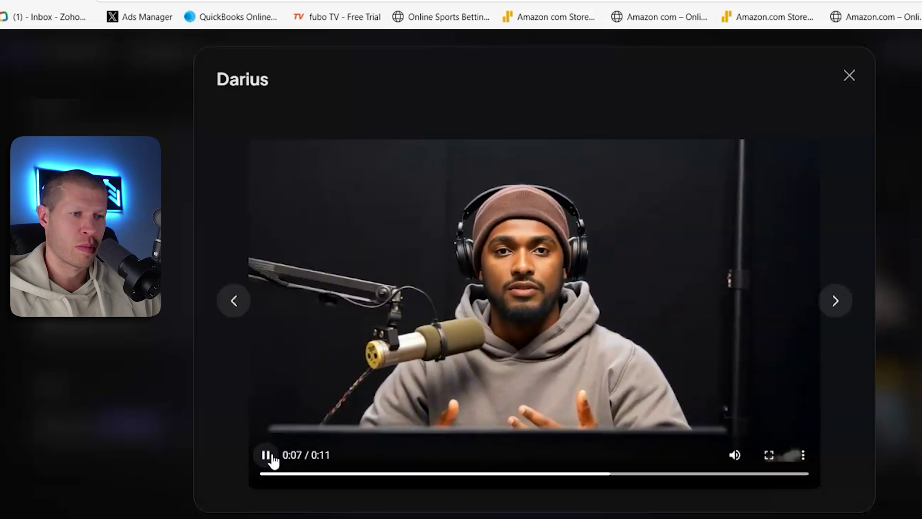
- Pause and close the Darius avatar preview, and make the empty script field ready for text
left_click(267, 456)
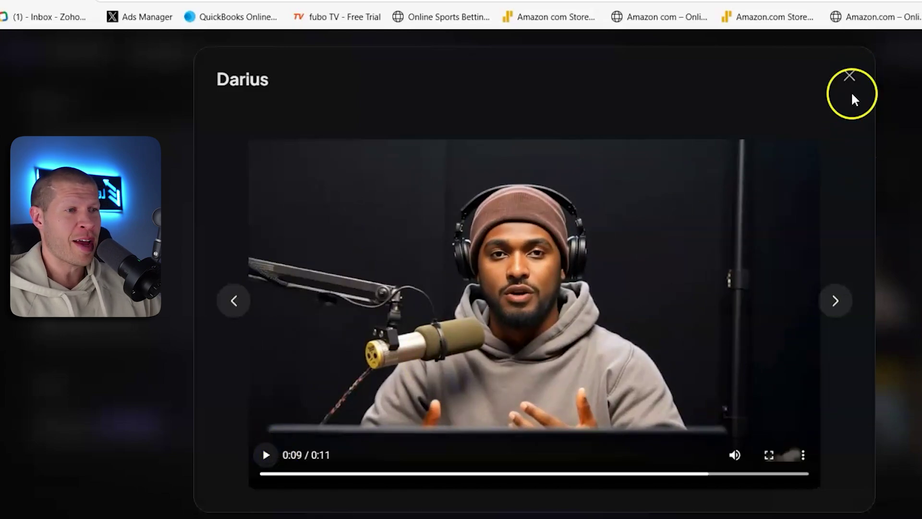
left_click(849, 78)
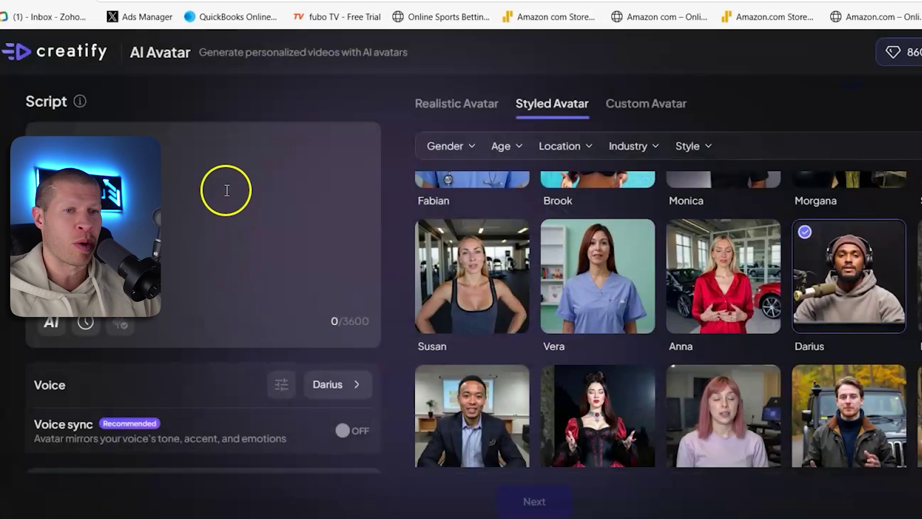
left_click(227, 169)
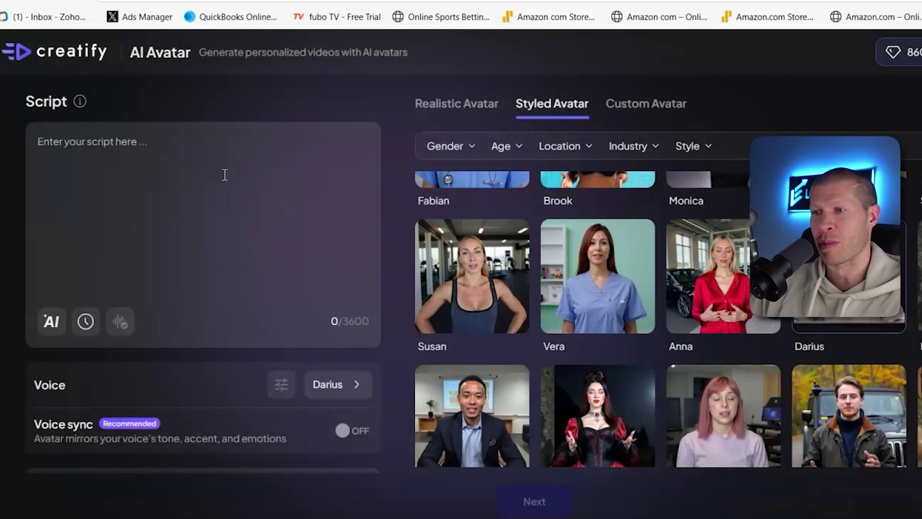
left_click(228, 164)
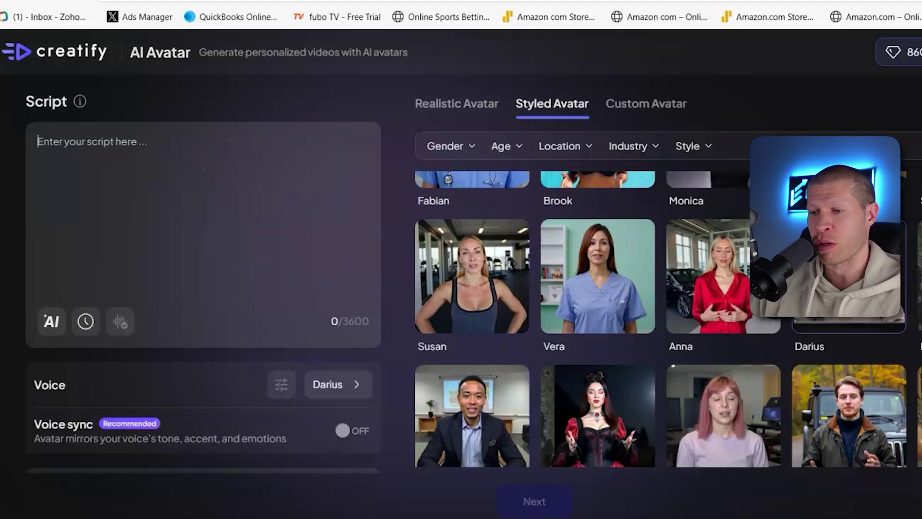
- Open ChatGPT in a new tab and highlight the prompt for a 30-60 second first-person video about "my first jiu jitsu class experience"
mouse_move(629, 518)
left_click(672, 497)
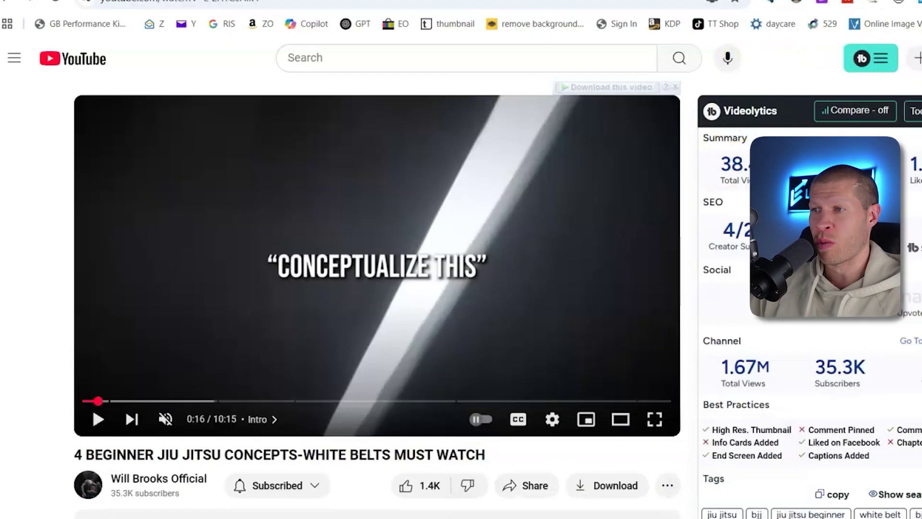
key("ctrl+t")
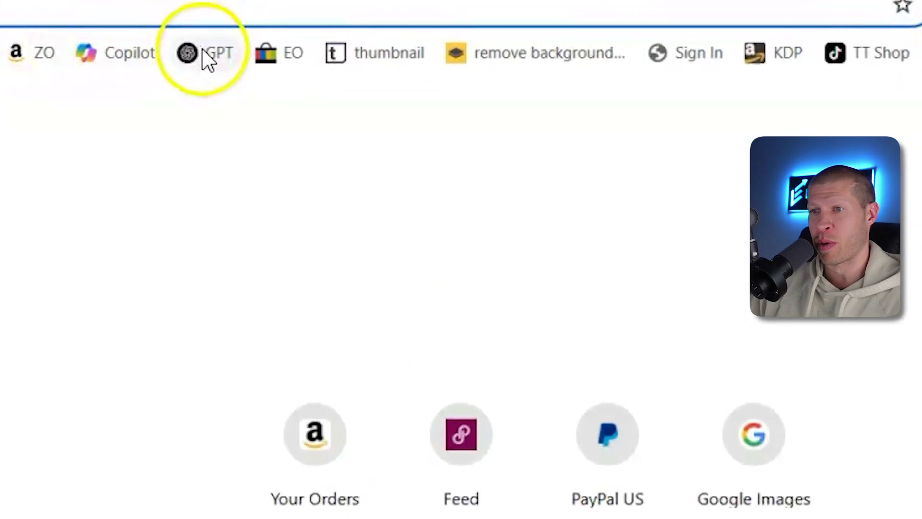
left_click(354, 21)
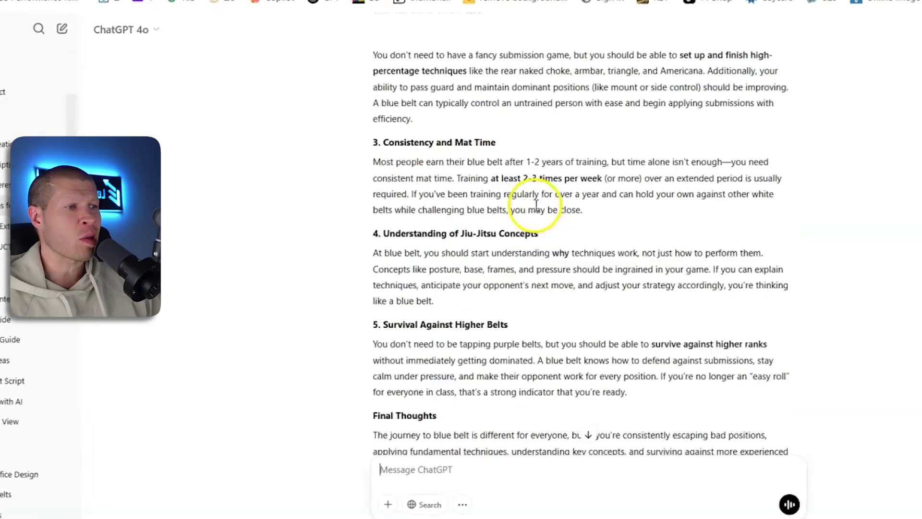
scroll(490, 180, "up", 5)
scroll(432, 225, "down", 20)
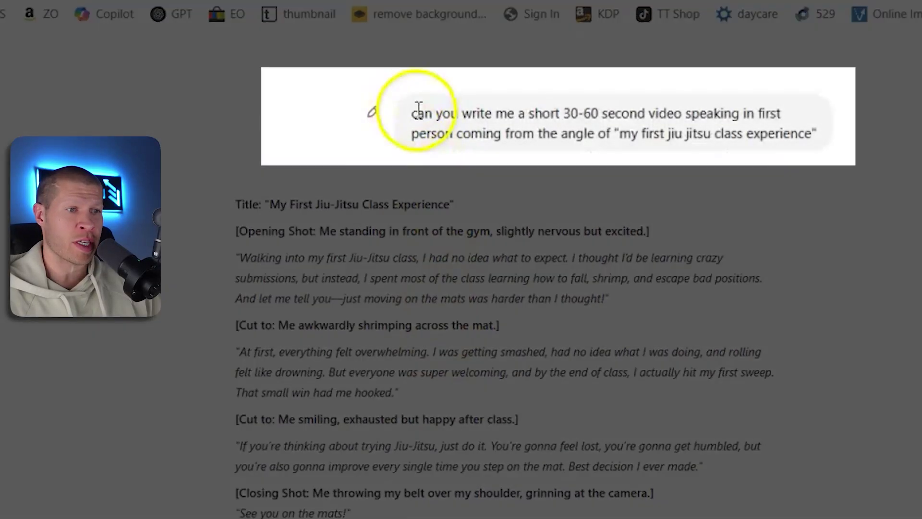
left_click_drag(414, 44, 575, 44)
left_click_drag(611, 120, 768, 124)
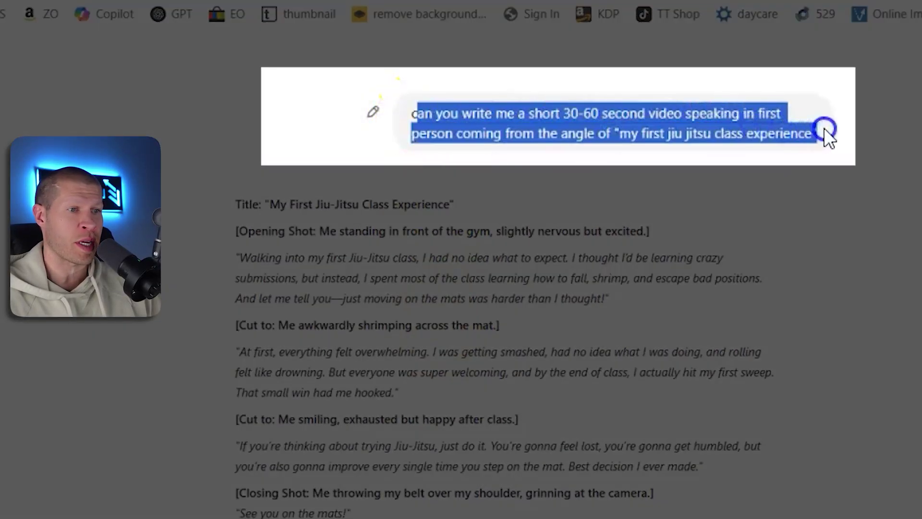
left_click_drag(824, 129, 825, 128)
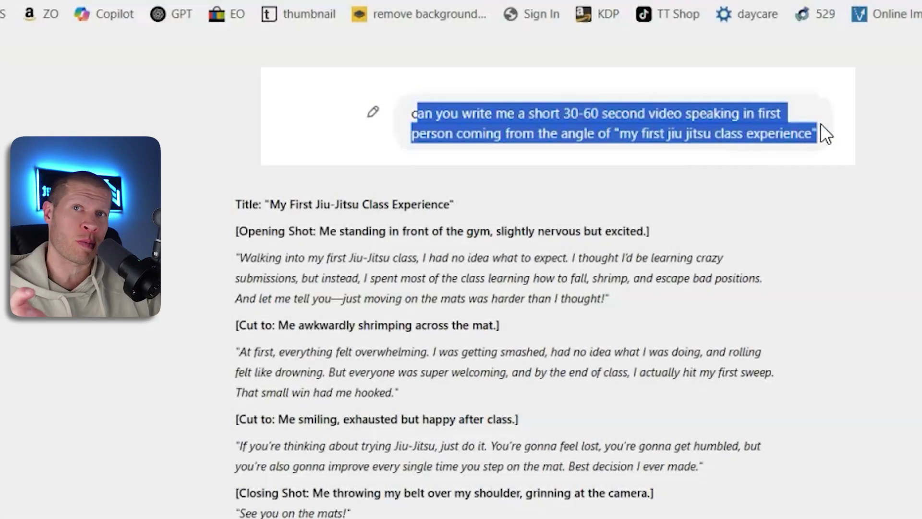
- Copy ChatGPT's whole answer from the title to "See you on the mats!" and paste it into Creatify's script field
left_click_drag(236, 204, 733, 500)
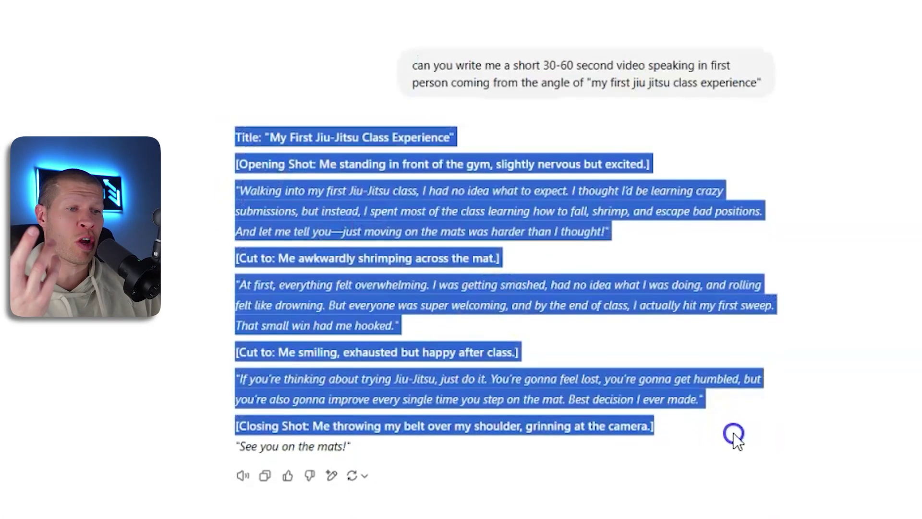
left_click_drag(733, 433, 718, 439)
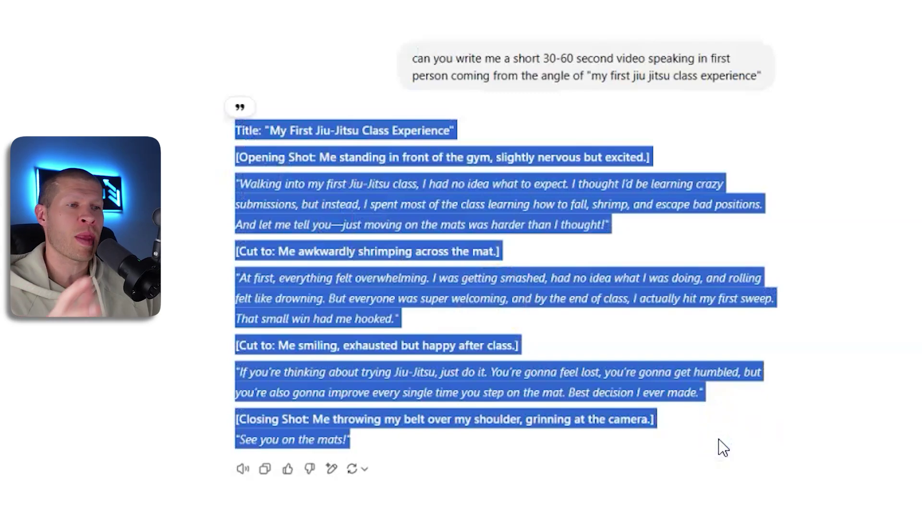
scroll(679, 366, "up", 4)
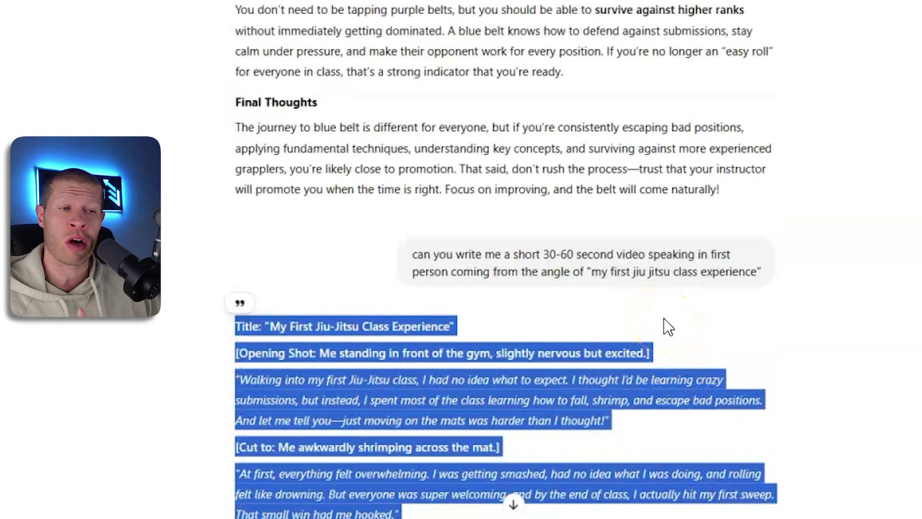
scroll(408, 384, "down", 2)
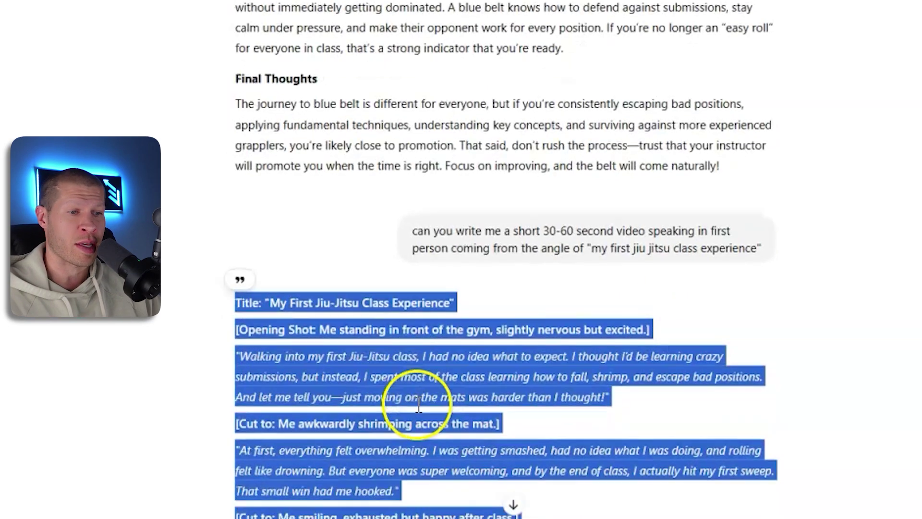
right_click(372, 322)
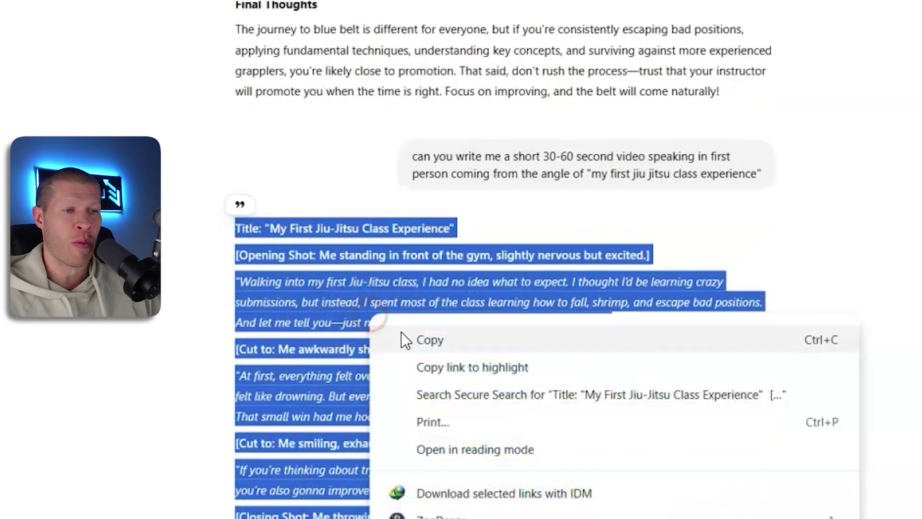
left_click(416, 339)
left_click(541, 497)
key("ctrl+v")
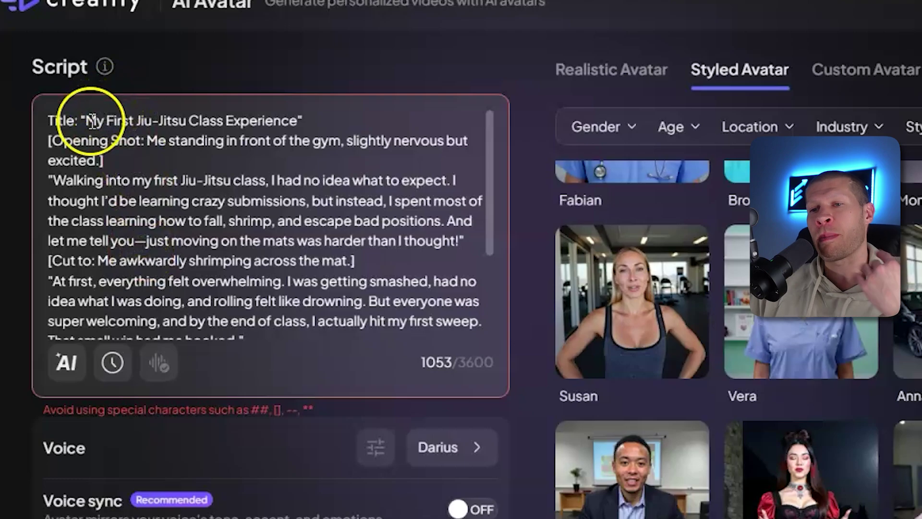
- Review the pasted script and remove the "Title:" label and the quotation marks around "My First Jiu-Jitsu Class Experience"
scroll(316, 359, "down", 3)
scroll(243, 214, "down", 3)
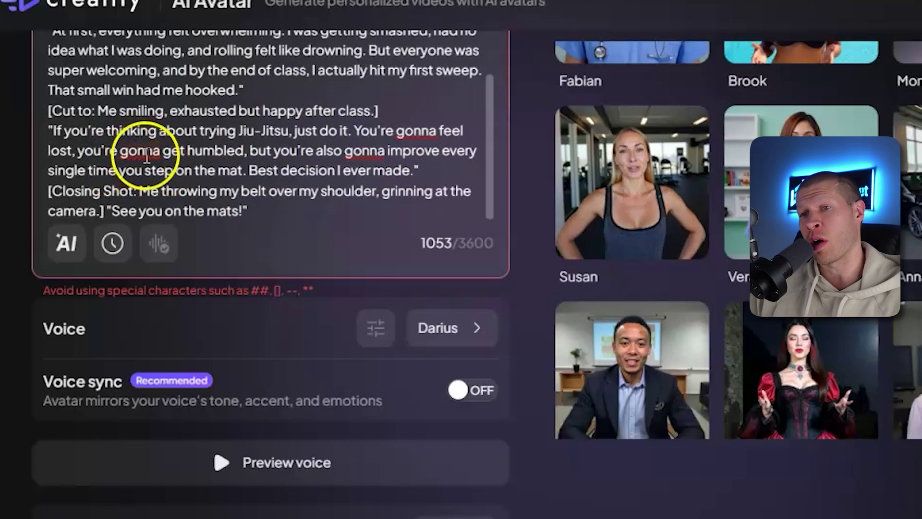
scroll(227, 148, "up", 2)
scroll(227, 147, "up", 5)
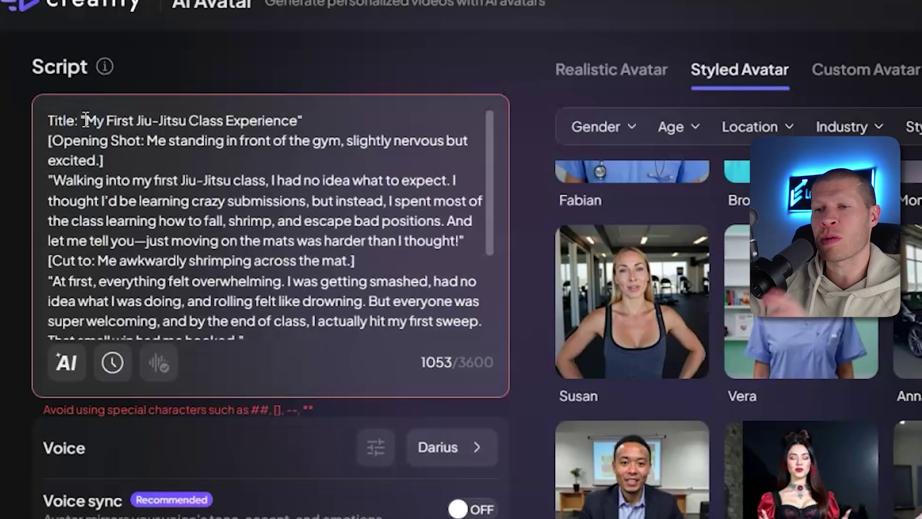
key("BackSpace")
key("BackSpace")
key("BackSpace")
key("BackSpace")
key("BackSpace")
key("BackSpace")
key("BackSpace")
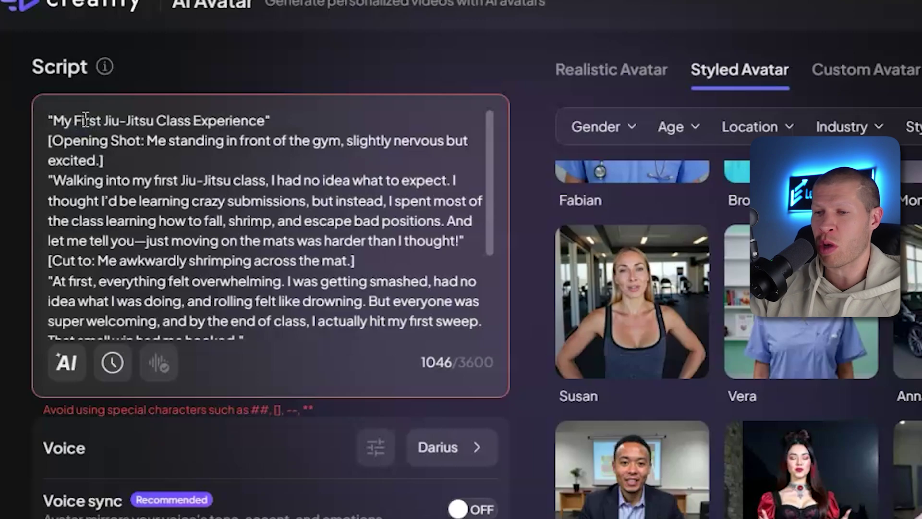
key("Delete")
left_click(295, 117)
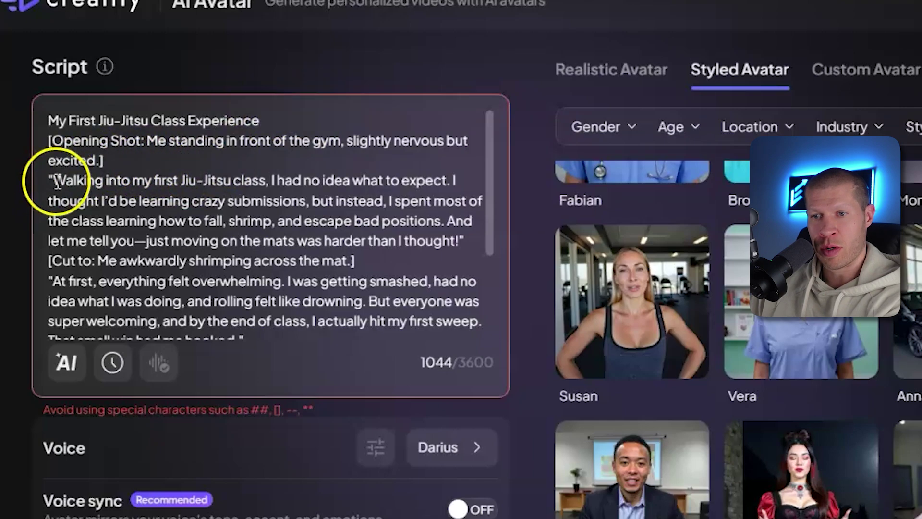
- Delete everything before "Walking", and replace the hyphen in the first "Jiu-Jitsu" and the dash after "let me tell you" with spaces
left_click_drag(57, 183, 21, 128)
key("BackSpace")
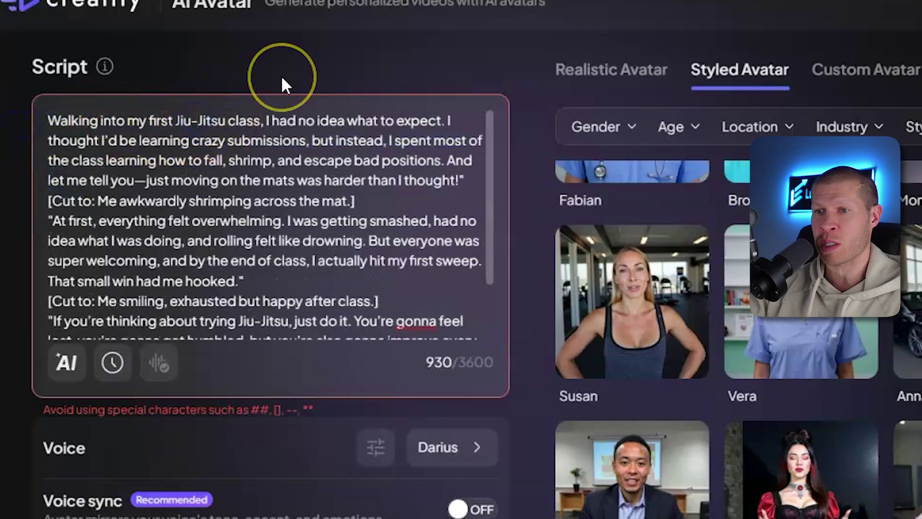
key("BackSpace")
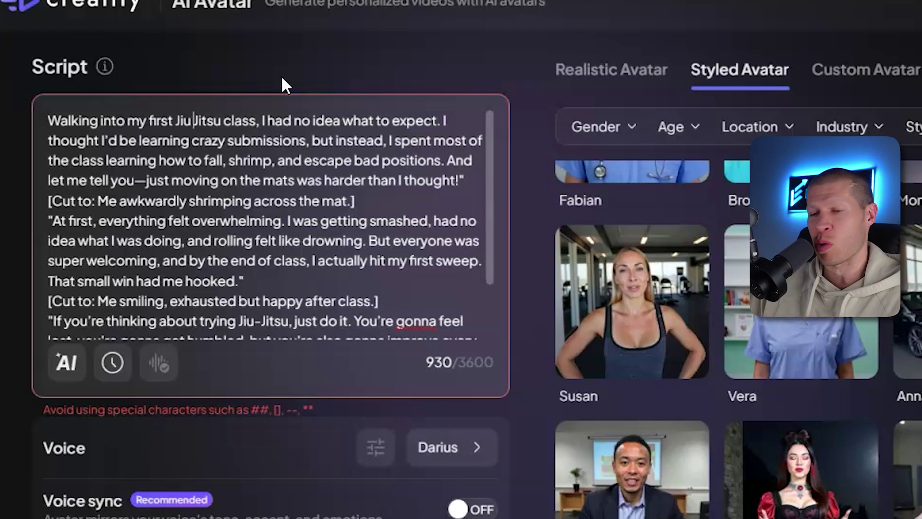
left_click(146, 182)
key("BackSpace")
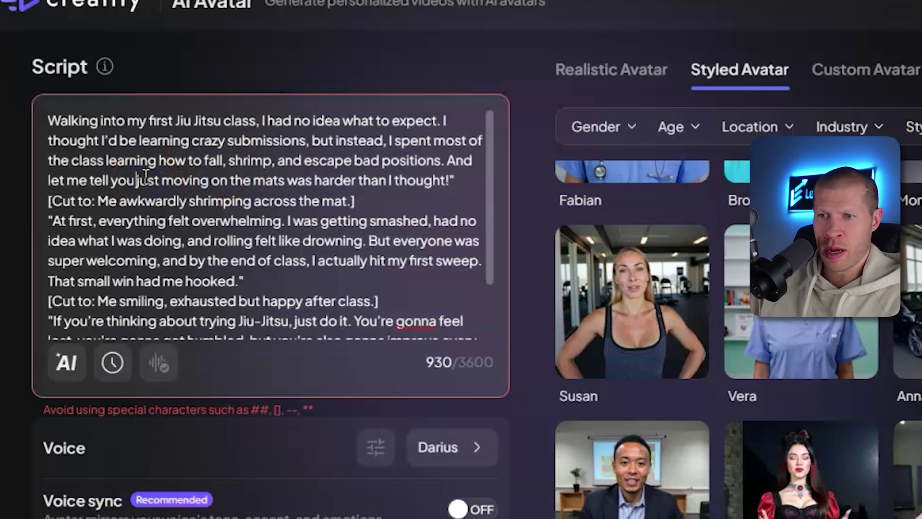
- Separate the first two spoken paragraphs with a blank line, deleting the awkward shrimping cut direction and the quotation marks on either side of it
left_click(459, 185)
key("Return")
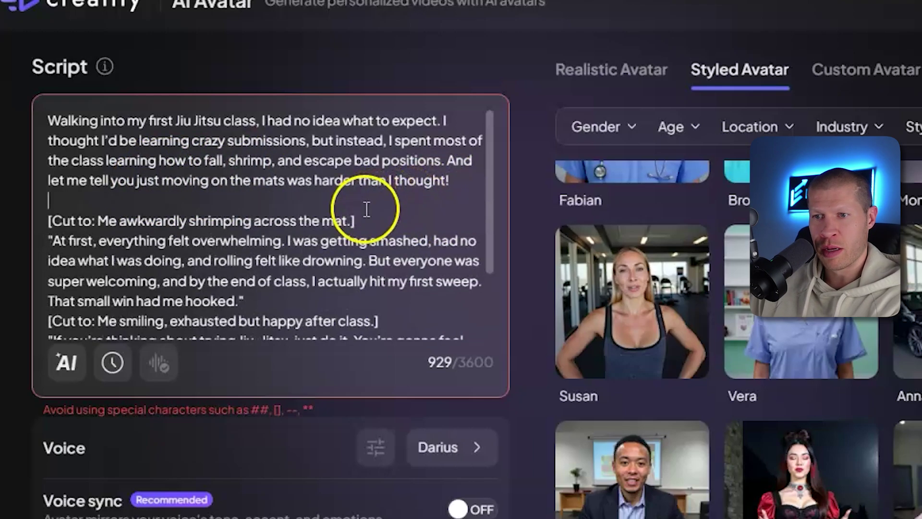
left_click_drag(355, 220, 194, 225)
left_click_drag(26, 229, 36, 217)
key("BackSpace")
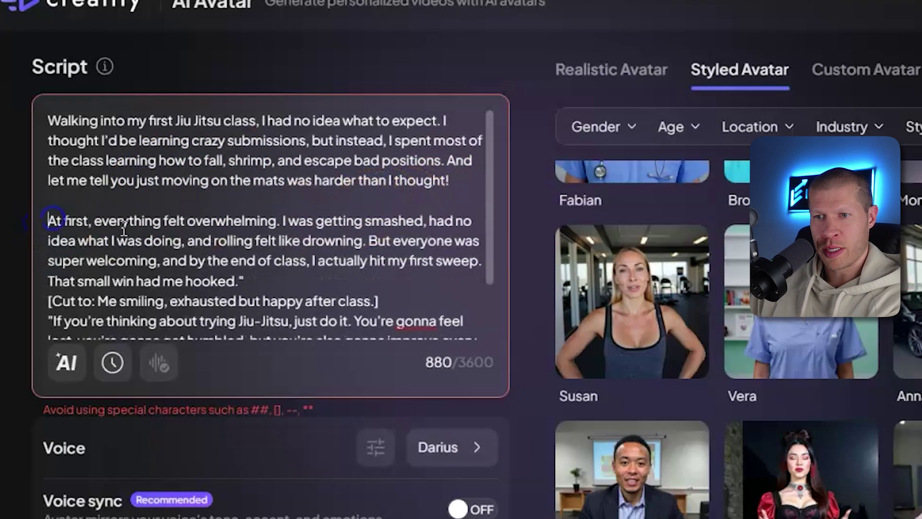
- Replace the "Me smiling" cut direction with a blank line and remove the quotation marks ending the second paragraph and enclosing the third
left_click(251, 277)
scroll(201, 232, "down", 2)
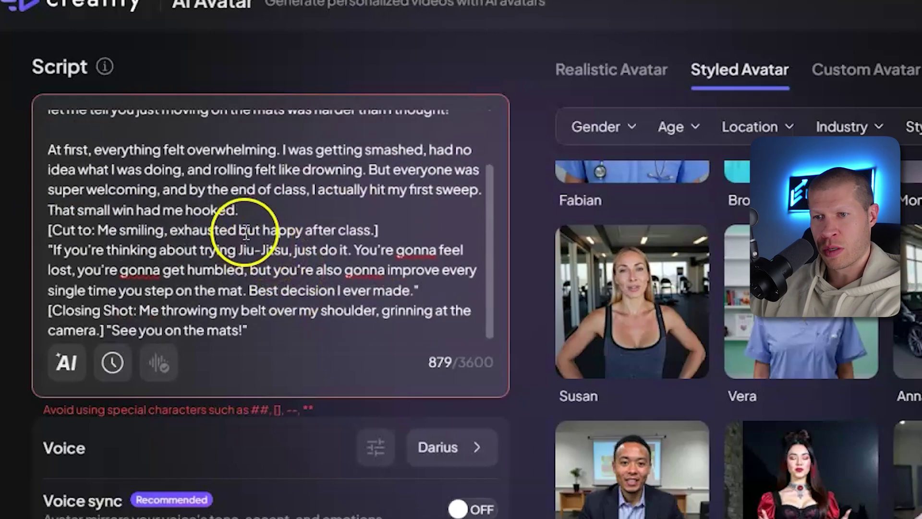
key("BackSpace")
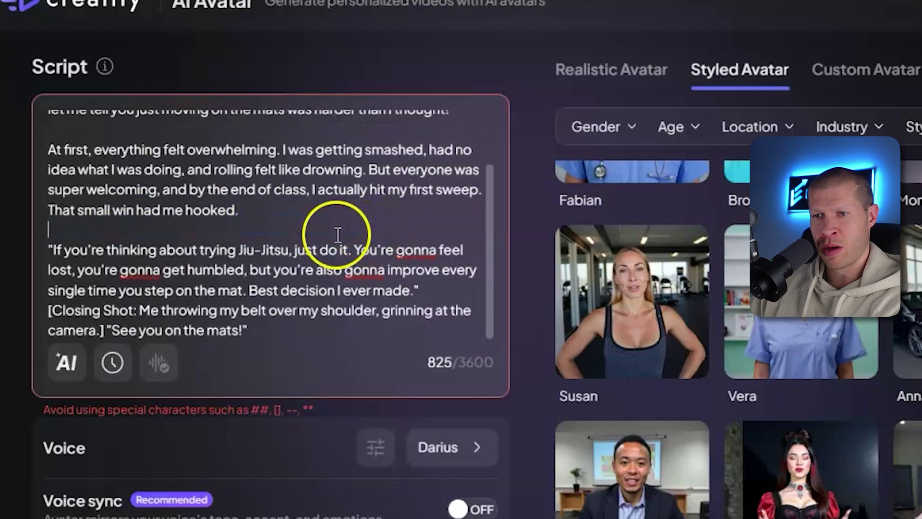
key("BackSpace")
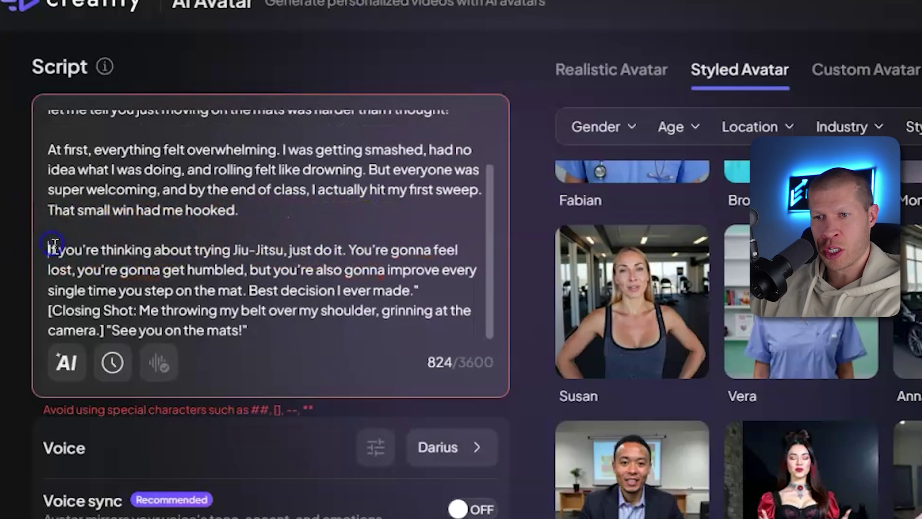
left_click(418, 290)
key("BackSpace")
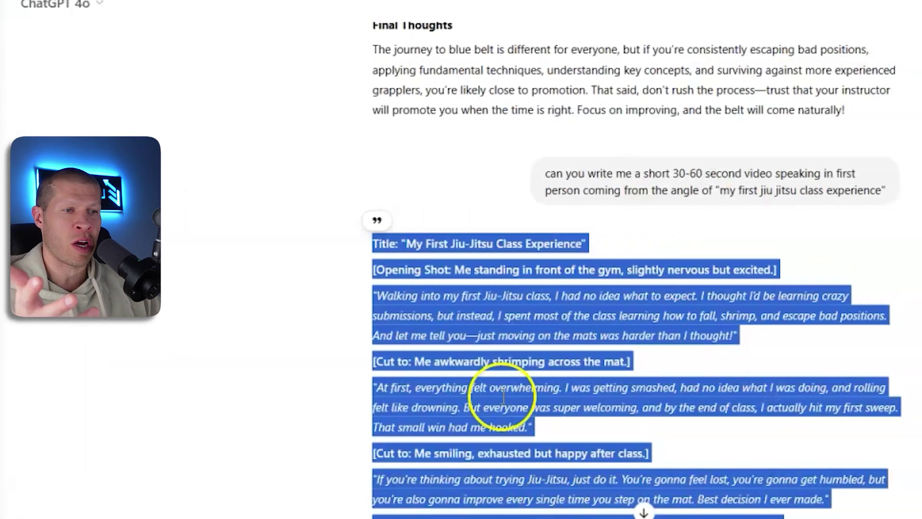
- Return to ChatGPT and compare the earlier blue belt requirements article with the first-person script about the first jiu-jitsu class
left_click(388, 117)
scroll(403, 144, "up", 14)
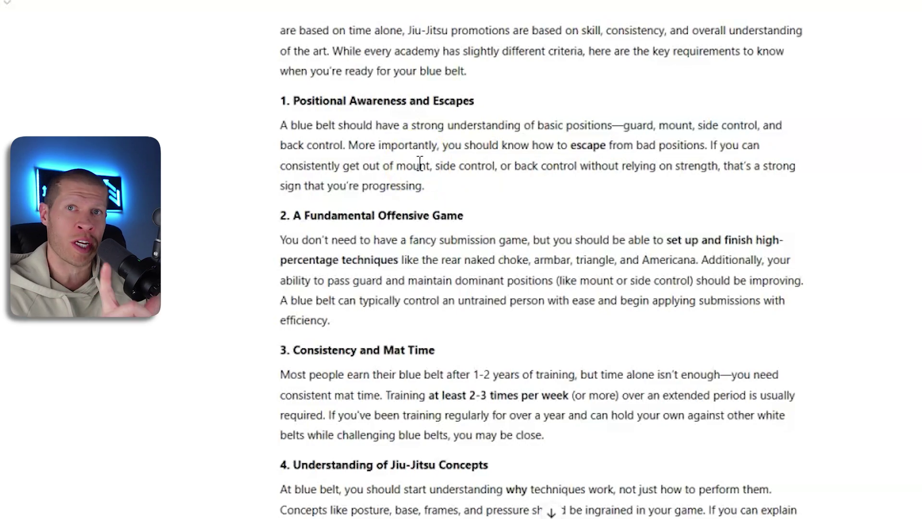
scroll(421, 182, "up", 4)
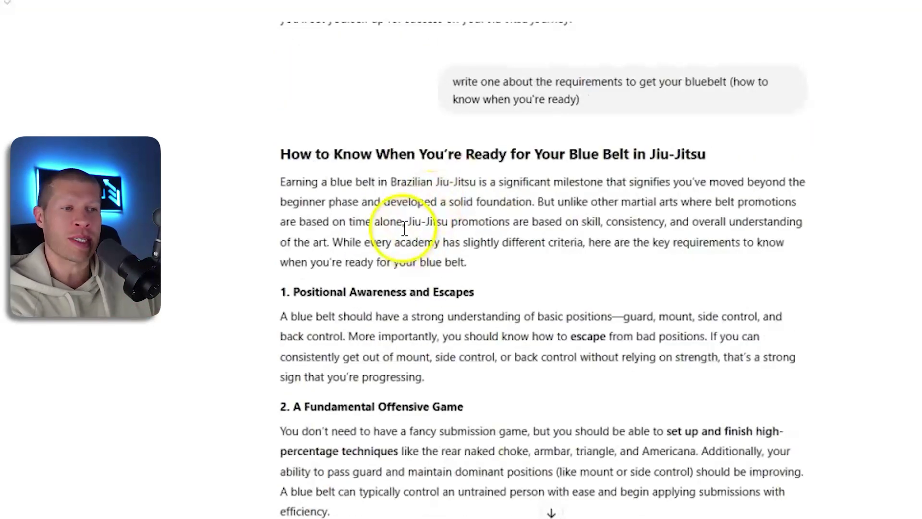
scroll(401, 235, "down", 2)
scroll(401, 236, "down", 15)
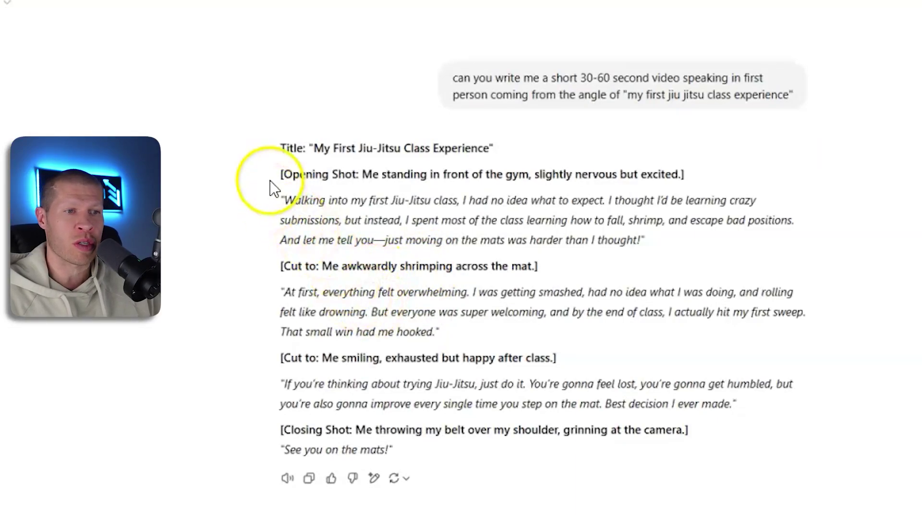
left_click_drag(273, 145, 425, 468)
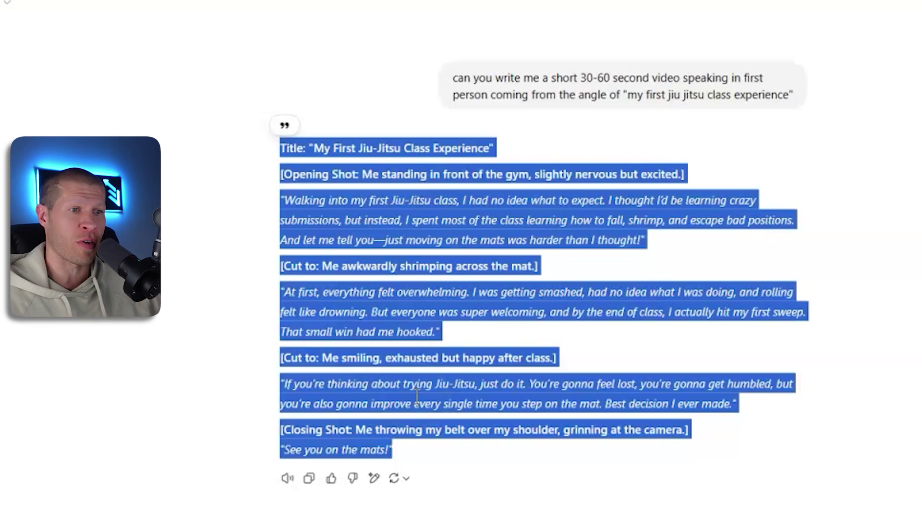
scroll(411, 401, "up", 1)
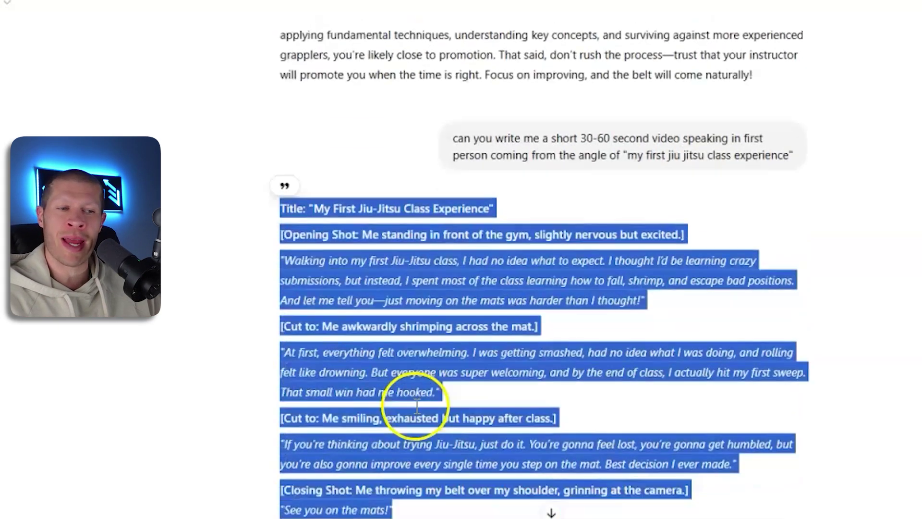
scroll(406, 412, "down", 1)
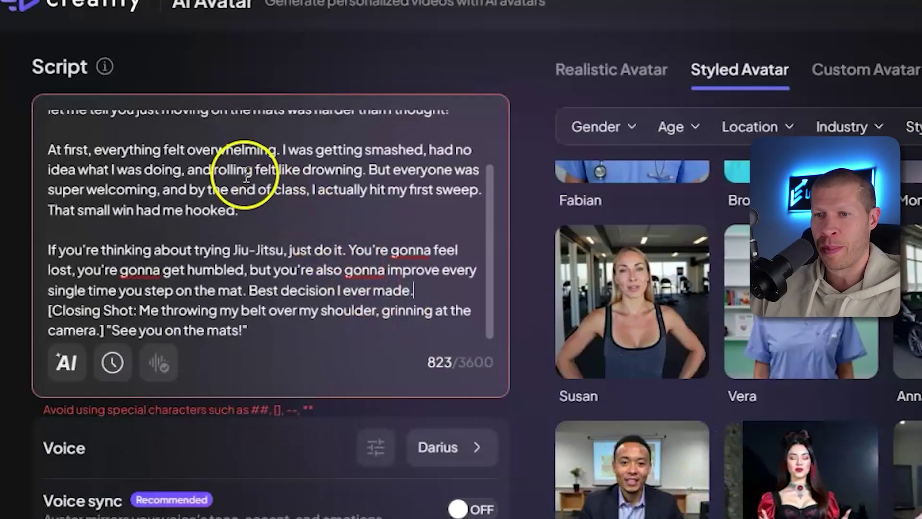
- Insert a blank line before the closing shot direction and replace the hyphen in the final paragraph's "Jiu-Jitsu" with a space
key("Return")
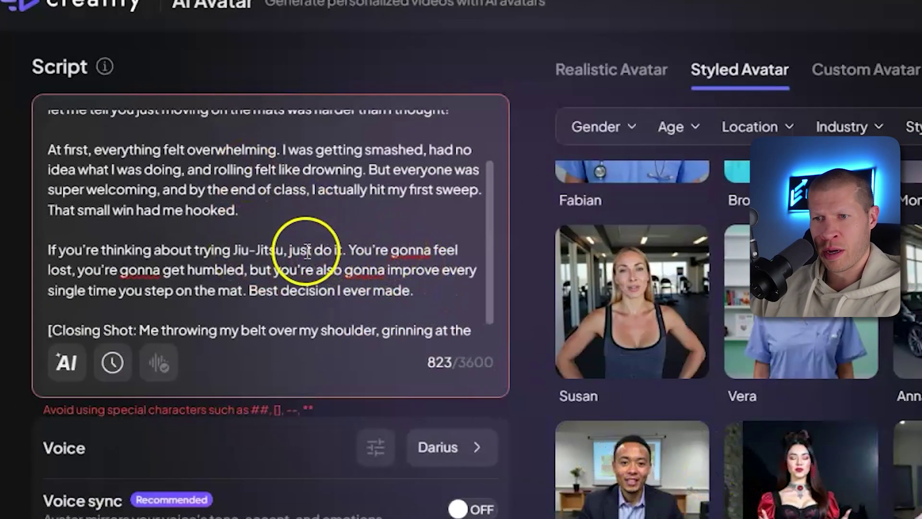
left_click(255, 250)
key("BackSpace")
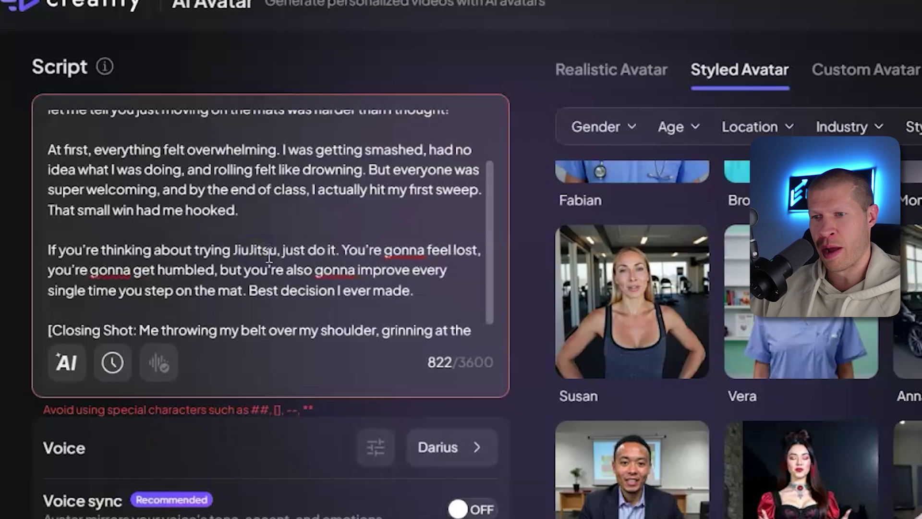
- Replace "gonna" with "going to" before "feel lost" in the script's final spoken paragraph
left_click(398, 245)
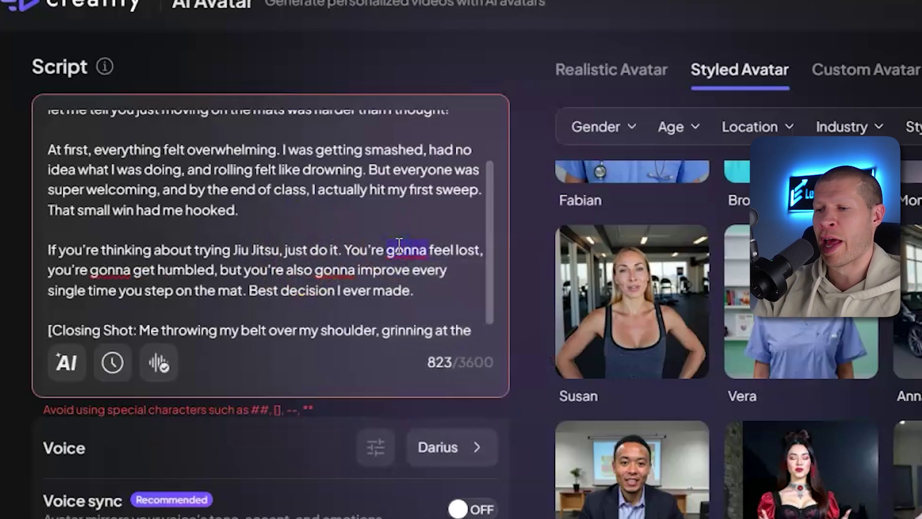
key("BackSpace")
type("going ")
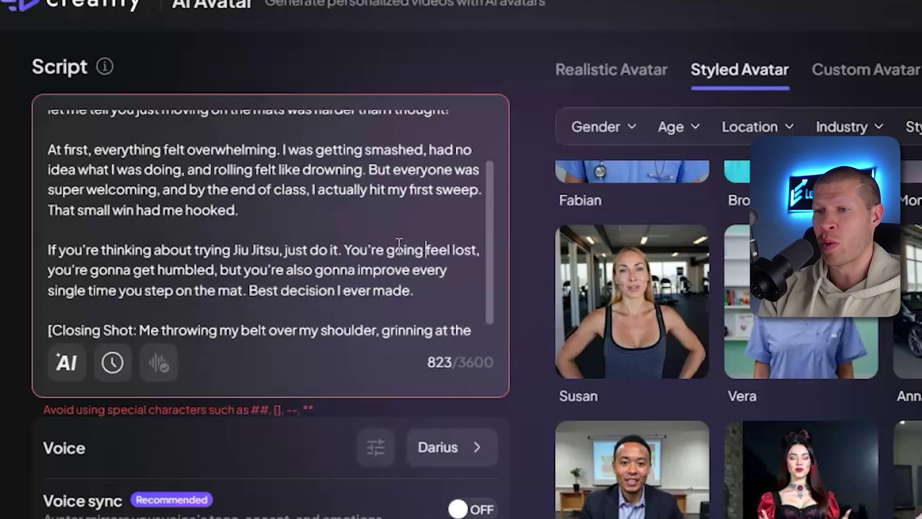
type("to")
- Replace "gonna" with "going to" before both "get humbled" and "improve" in the final spoken paragraph
left_click(144, 269)
key("BackSpace")
type("going")
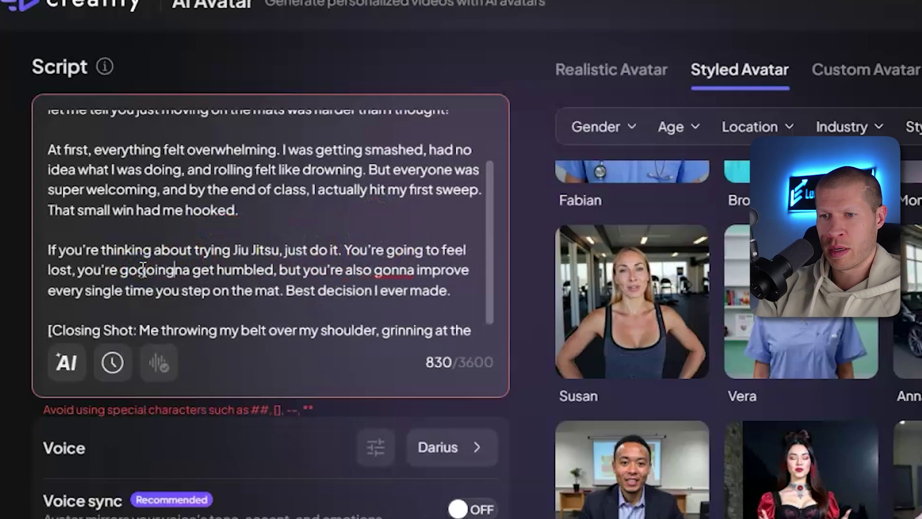
key("BackSpace")
key("BackSpace")
key("BackSpace")
key("BackSpace")
key("BackSpace")
type("ing to")
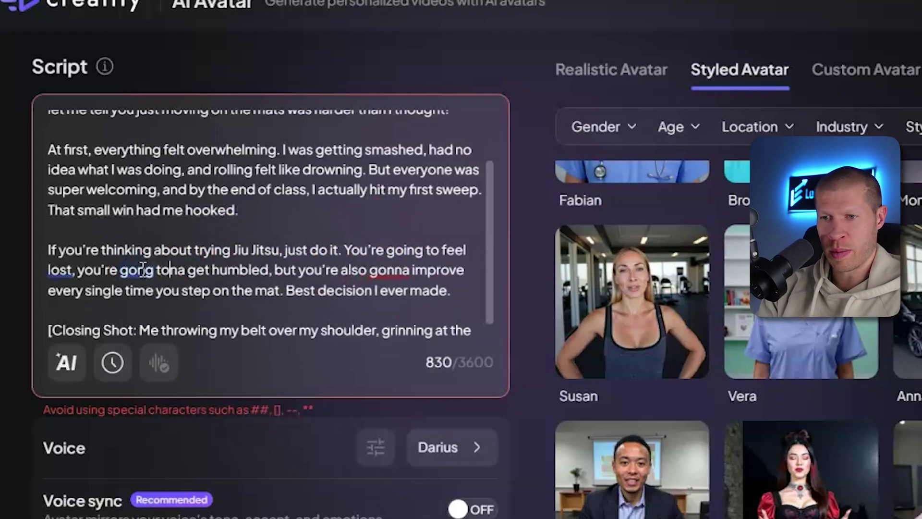
key("Delete")
key("Delete")
double_click(385, 269)
type("going to")
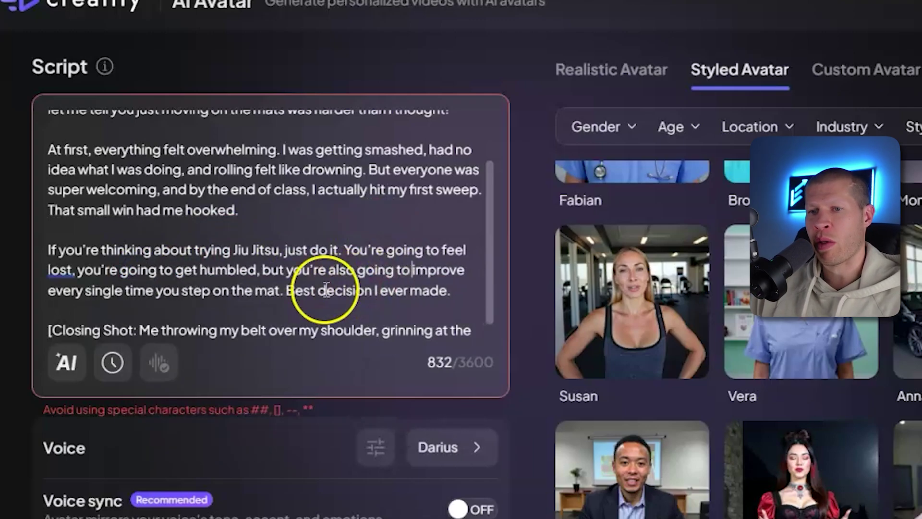
- Delete the bracketed closing shot direction and the quoted line "See you on the mats!" from the end of the script
scroll(423, 269, "down", 1)
left_click_drag(49, 290, 261, 348)
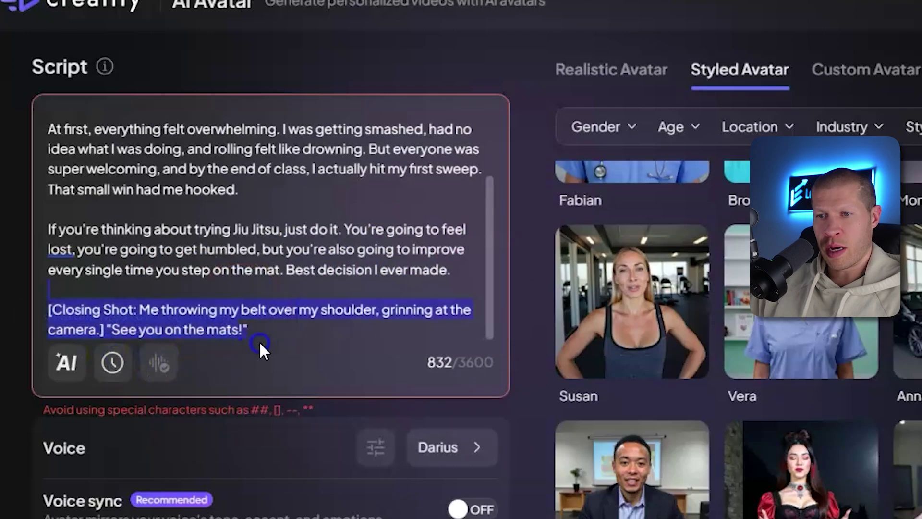
key("BackSpace")
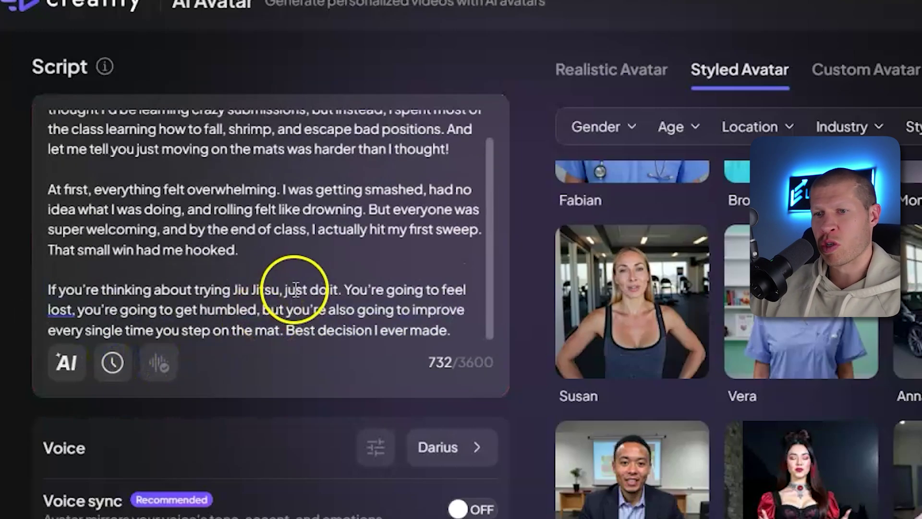
scroll(292, 290, "up", 2)
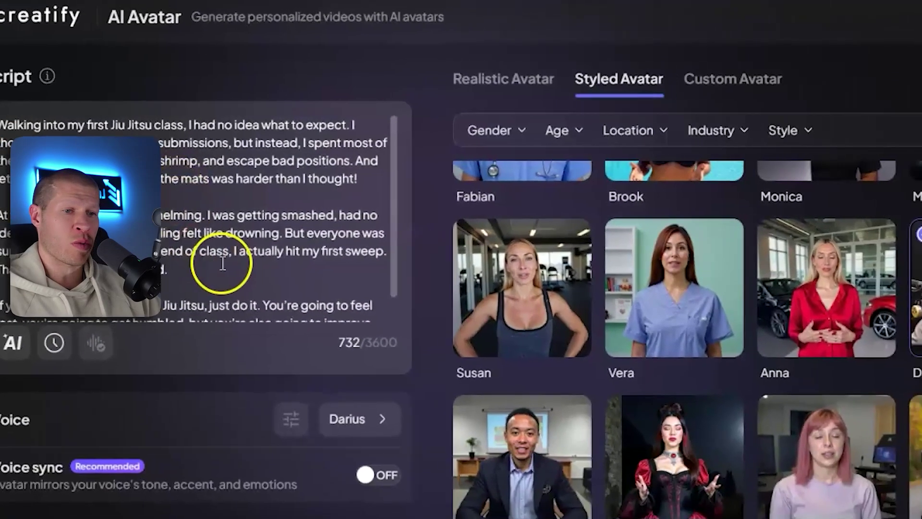